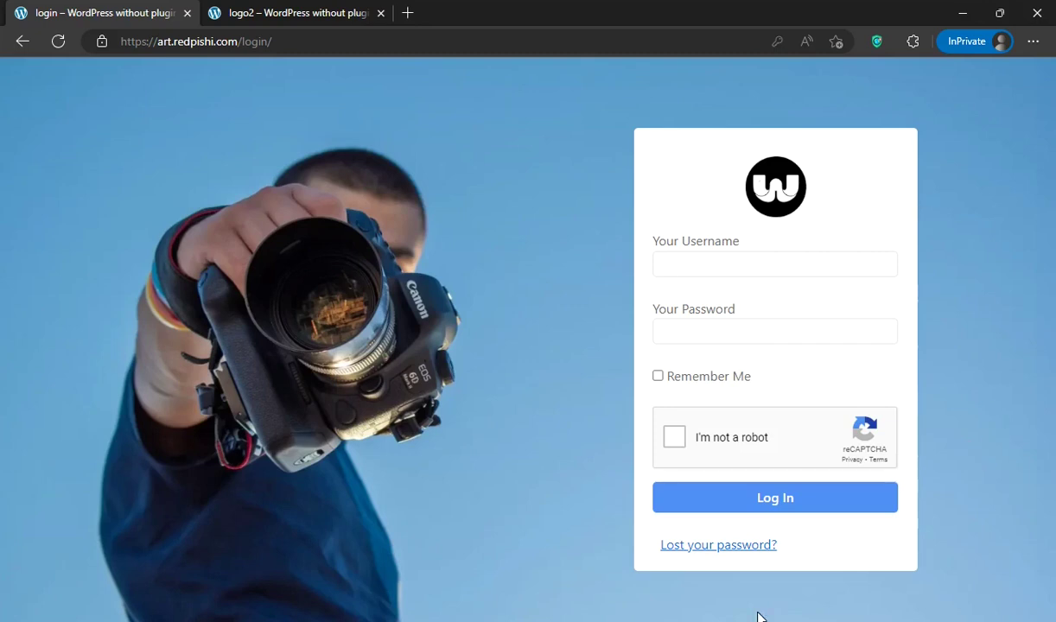
View the logo2 login page, switch to Firefox and inspect the [login-form logo="0"] shortcode block inside the page's Cover block.
left_click(281, 7)
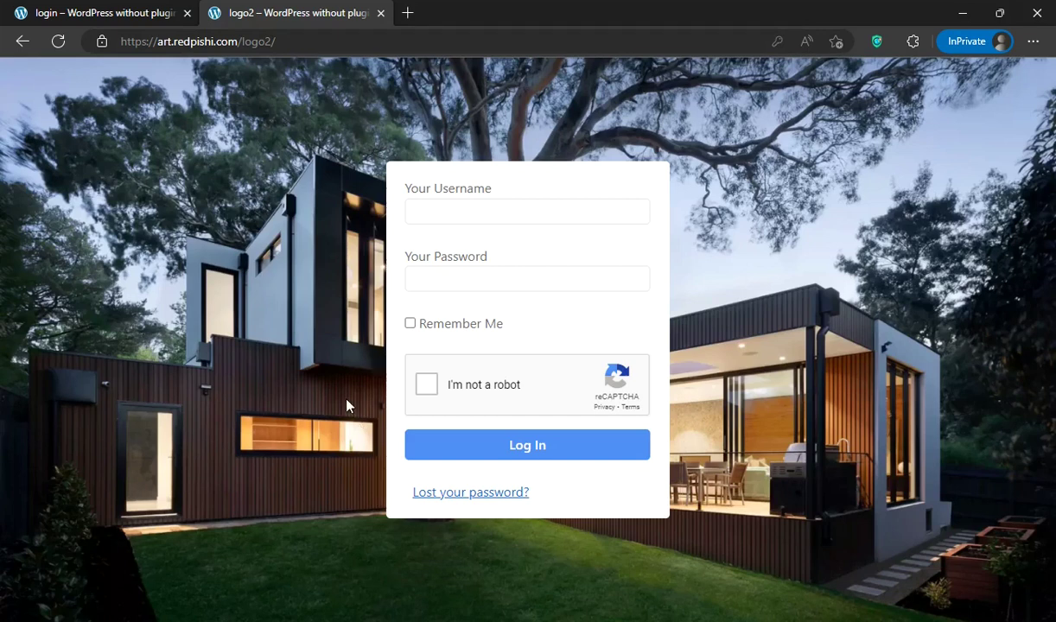
key("alt+Tab")
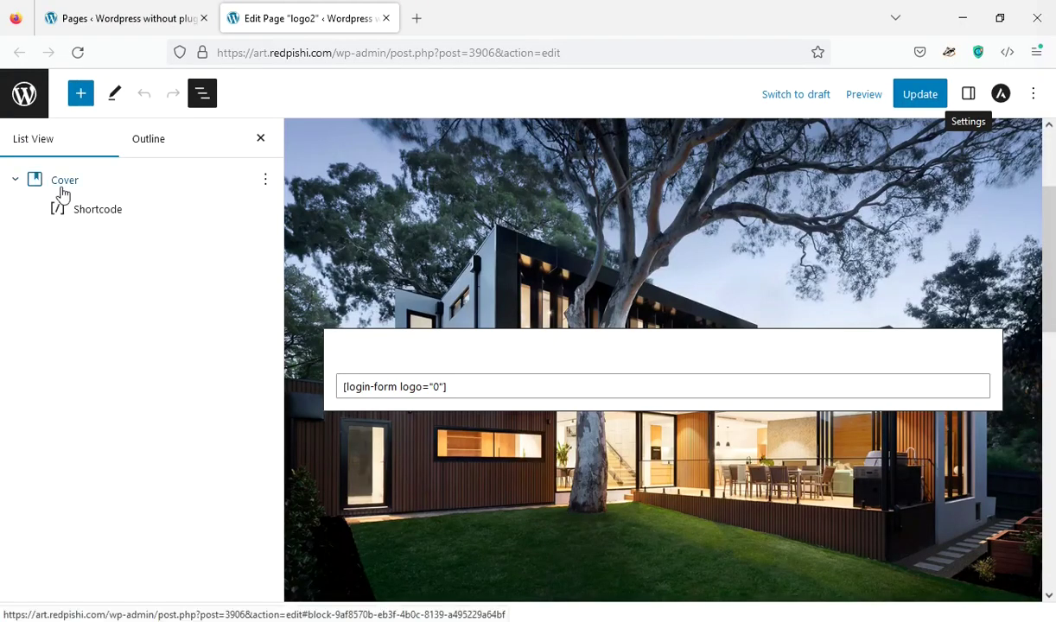
left_click(108, 212)
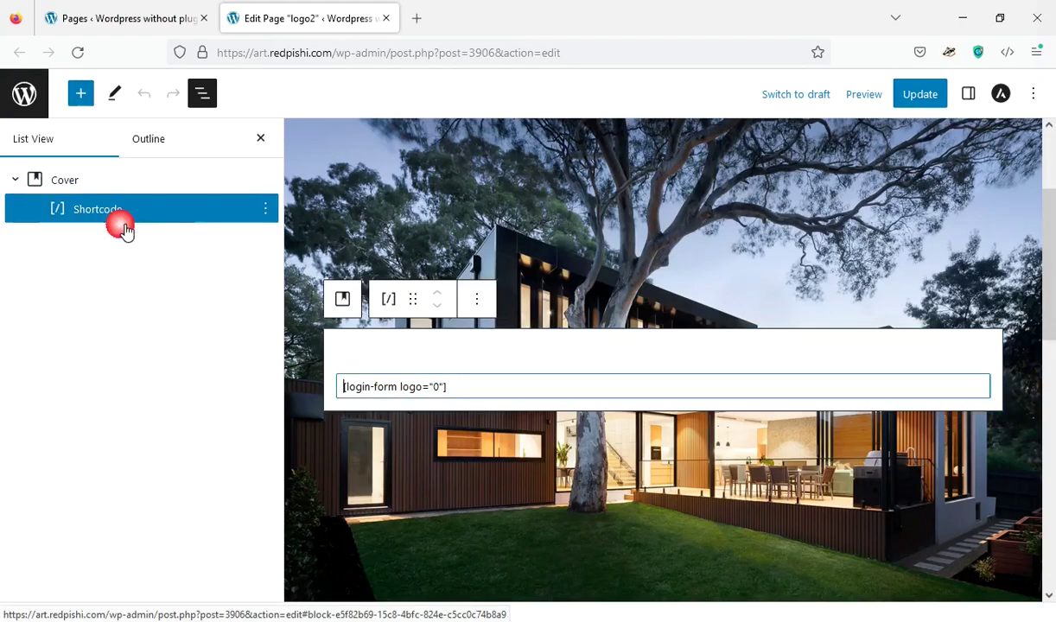
left_click_drag(431, 389, 395, 399)
left_click(390, 391)
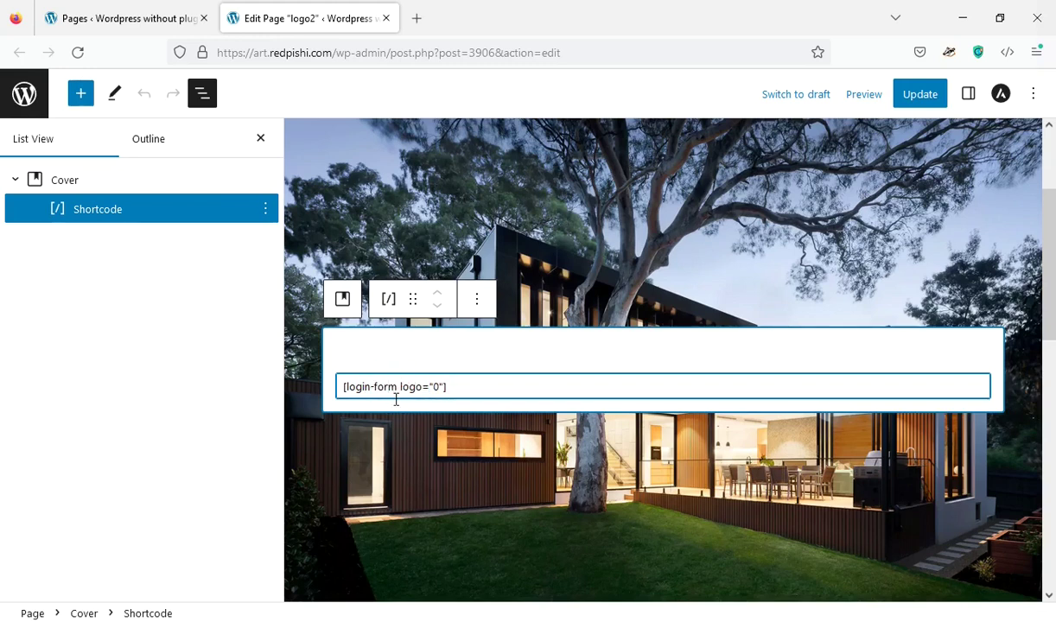
Switch to Edge and try to log in on the logo2 page with the saved username and password, without completing the reCAPTCHA.
key("alt+Tab")
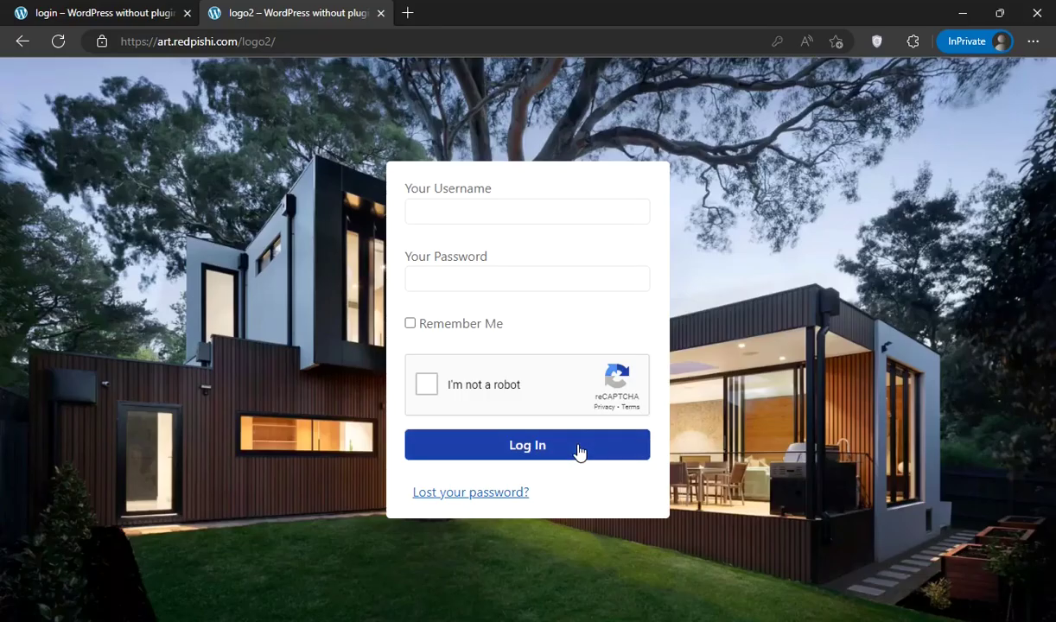
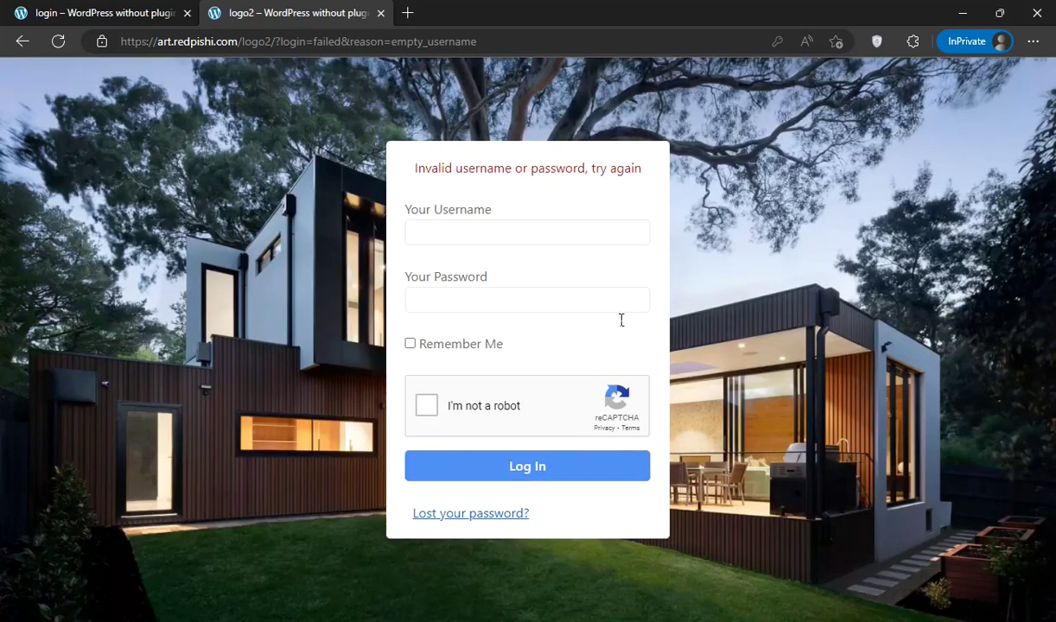
left_click(445, 241)
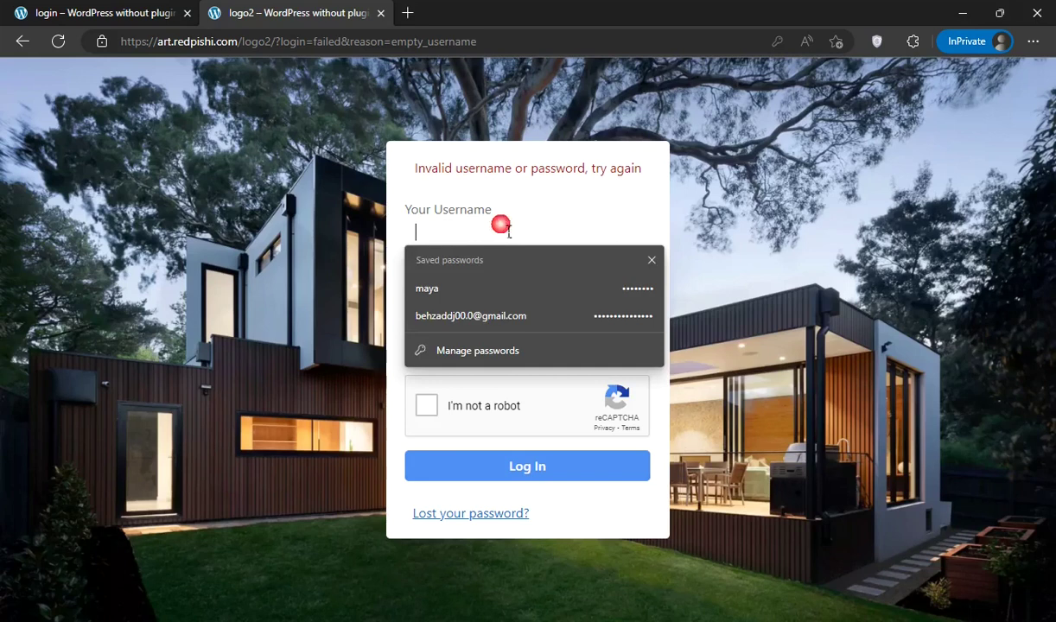
left_click(497, 294)
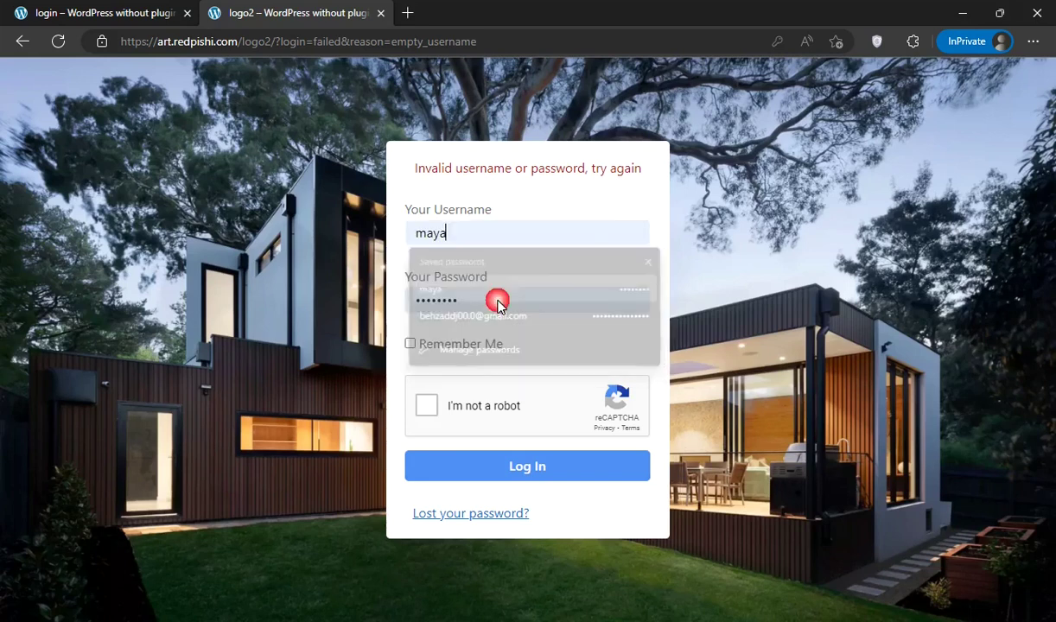
left_click(458, 470)
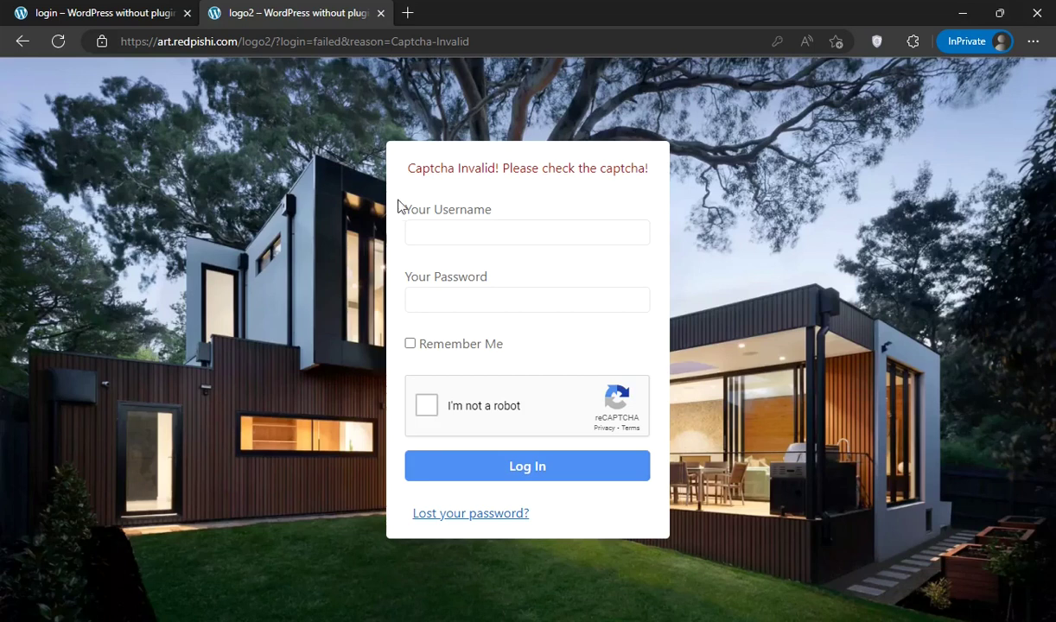
Log in with the saved username and password after completing the "I'm not a robot" check, and view the account menu.
left_click_drag(408, 168, 455, 168)
left_click(497, 173)
left_click(457, 242)
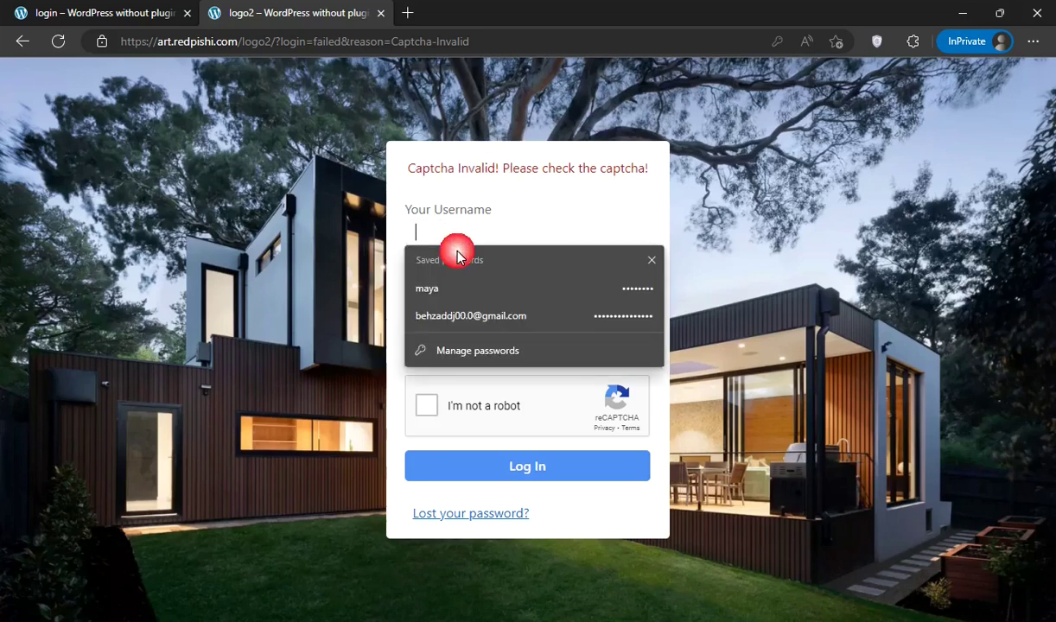
left_click(460, 287)
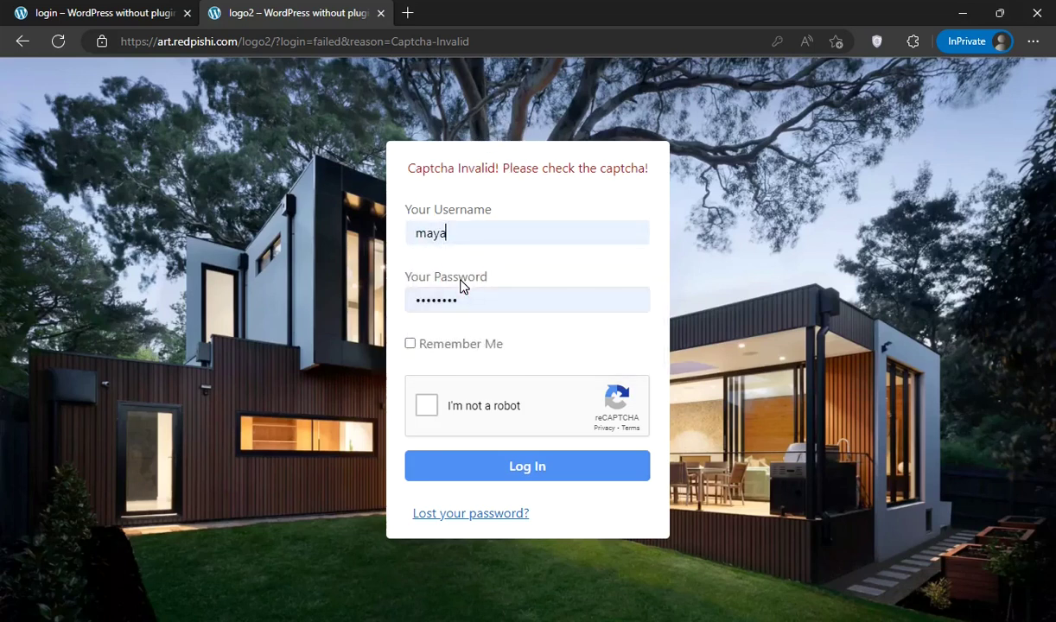
left_click(427, 406)
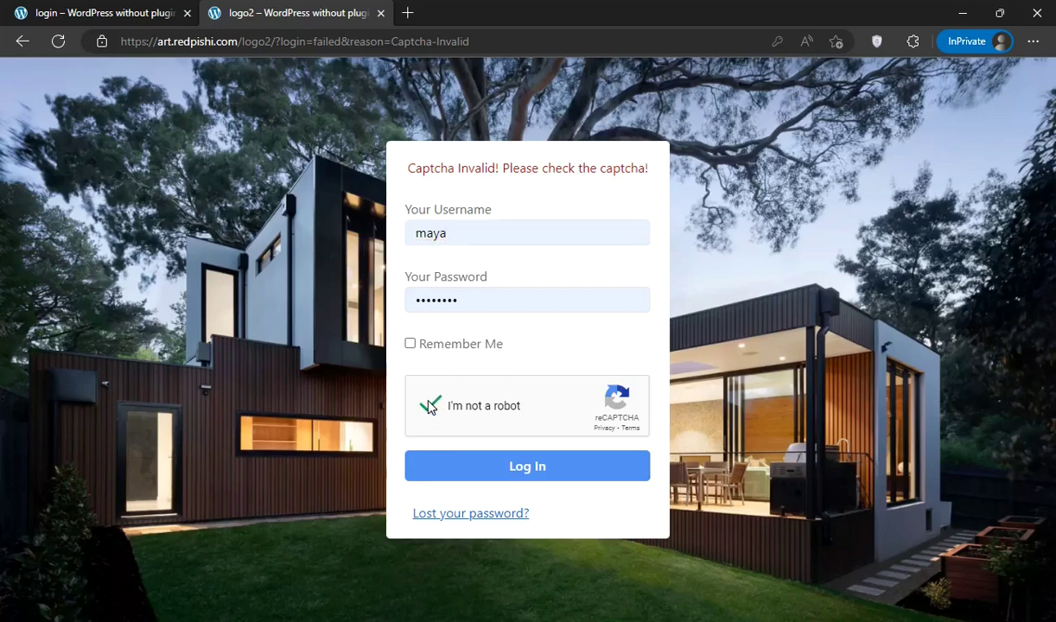
left_click(540, 472)
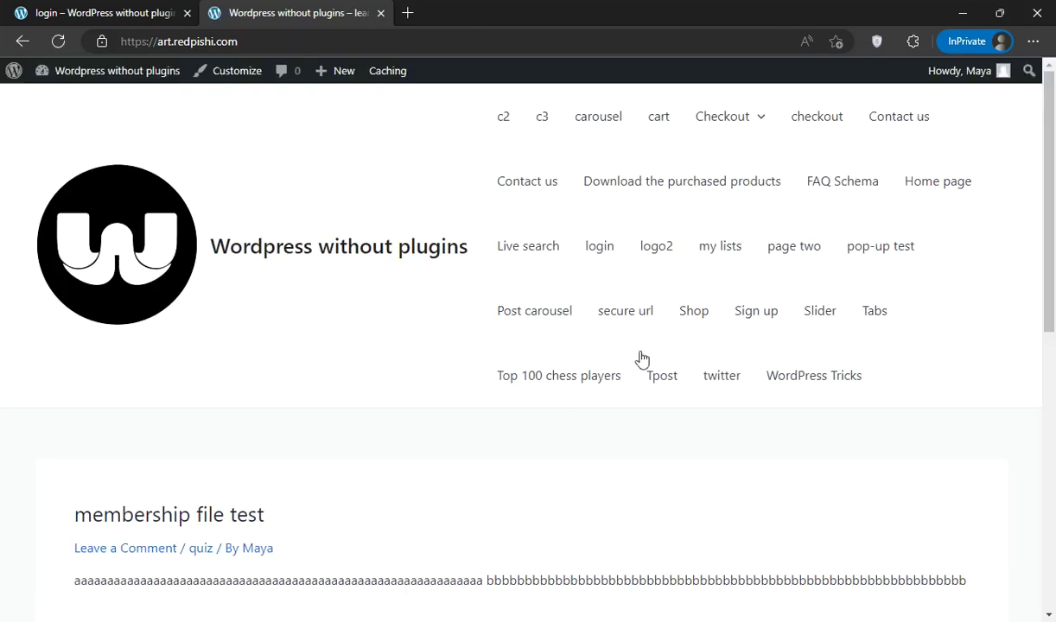
mouse_move(992, 74)
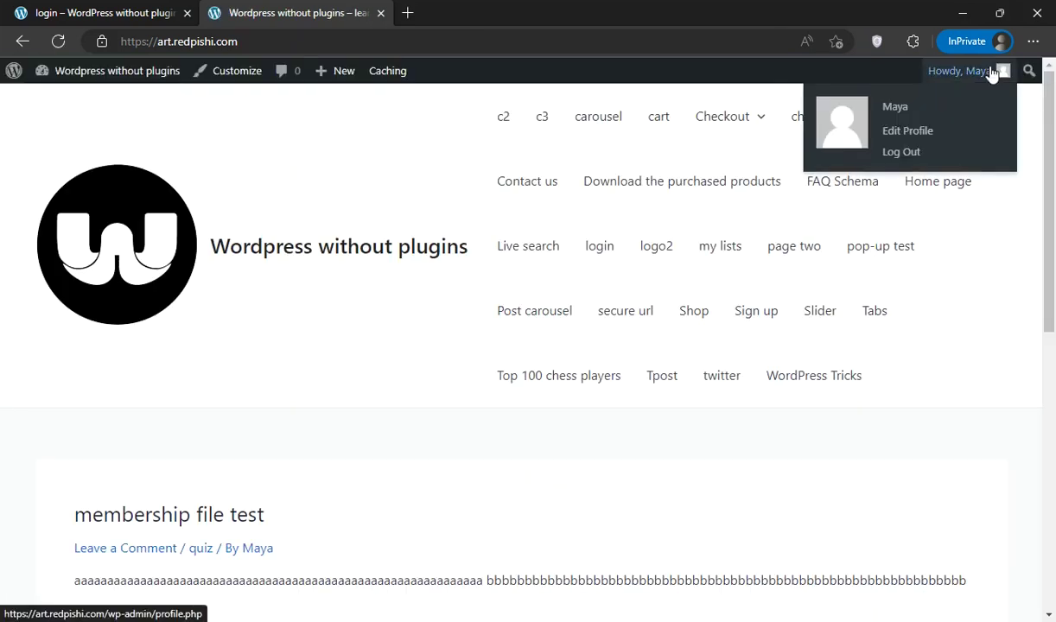
mouse_move(125, 77)
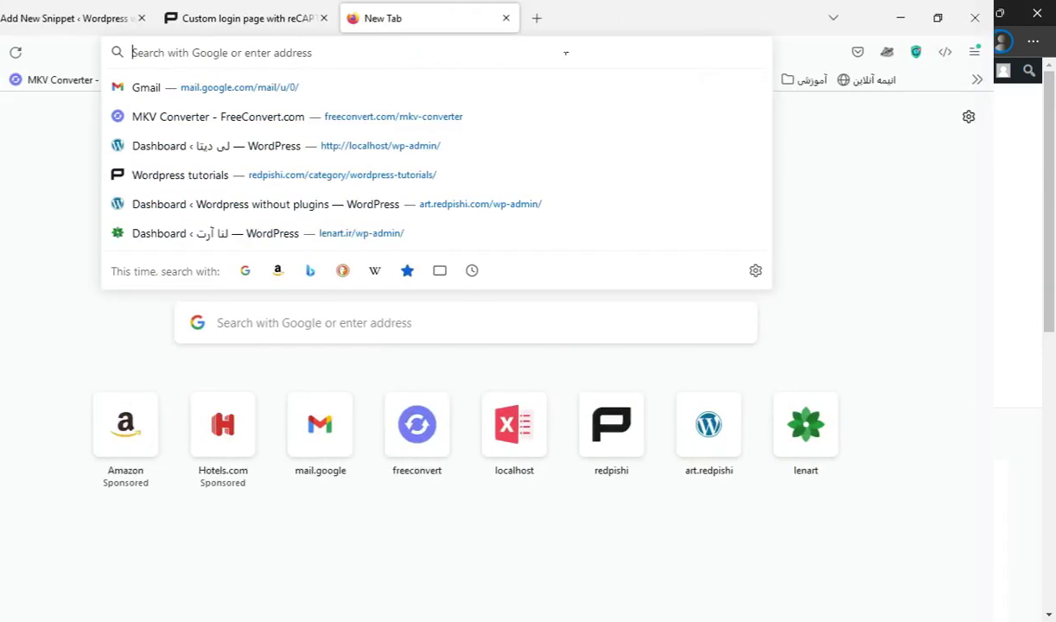
In a new Firefox tab, search for "google recaptcha" and open the reCAPTCHA Admin console.
type("g")
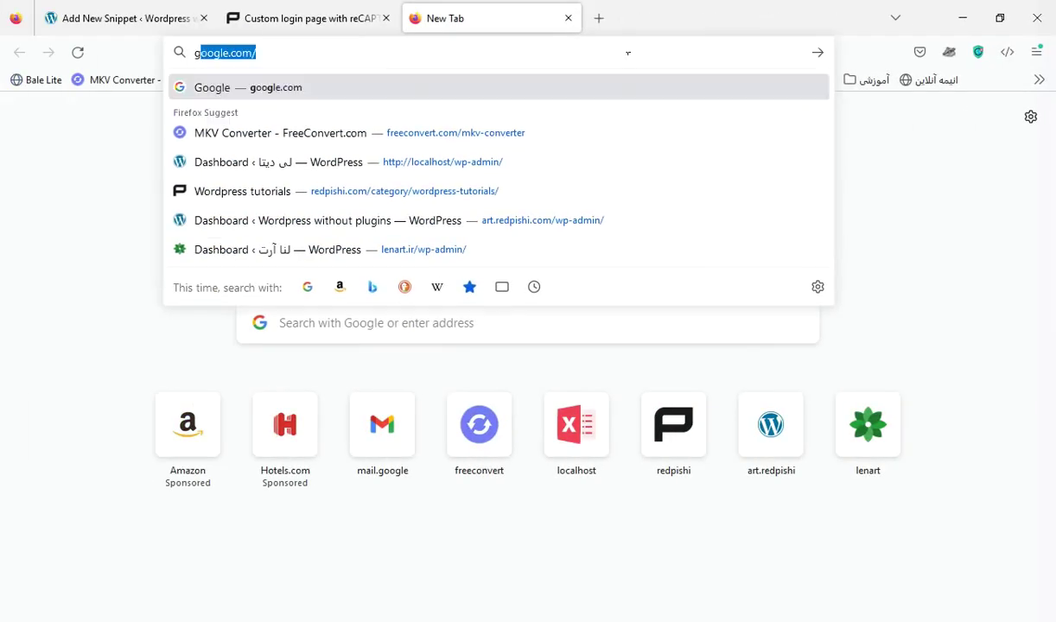
type("oogle re")
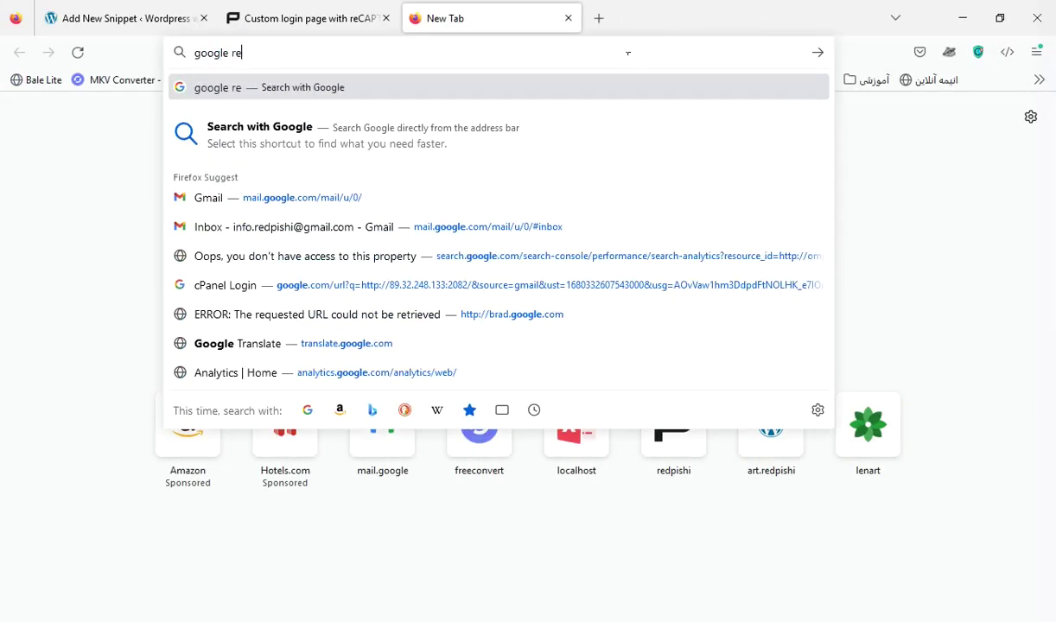
type("cap")
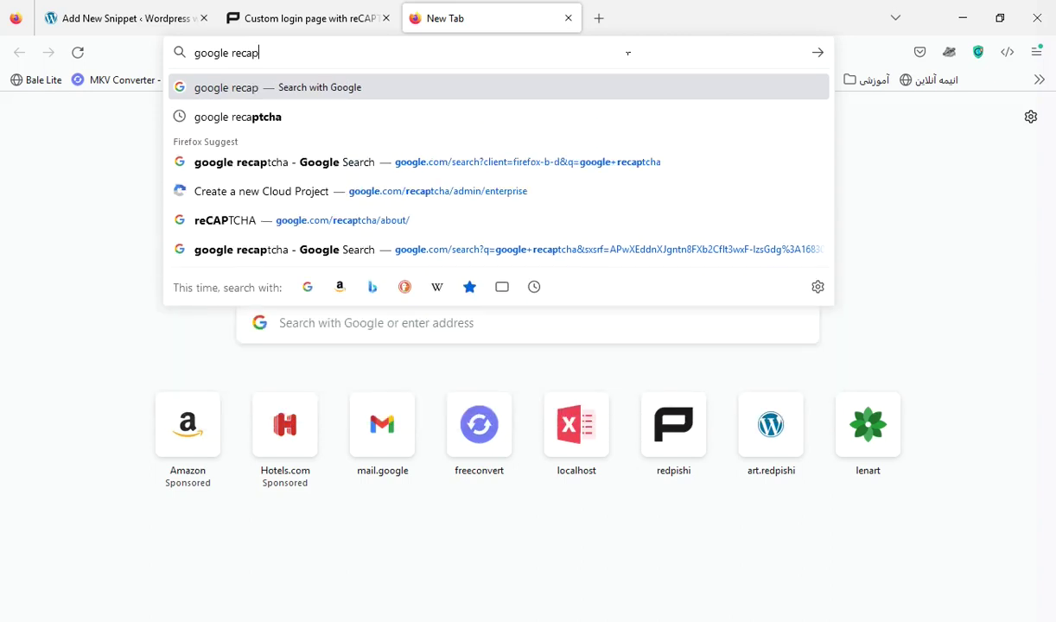
type("tcha")
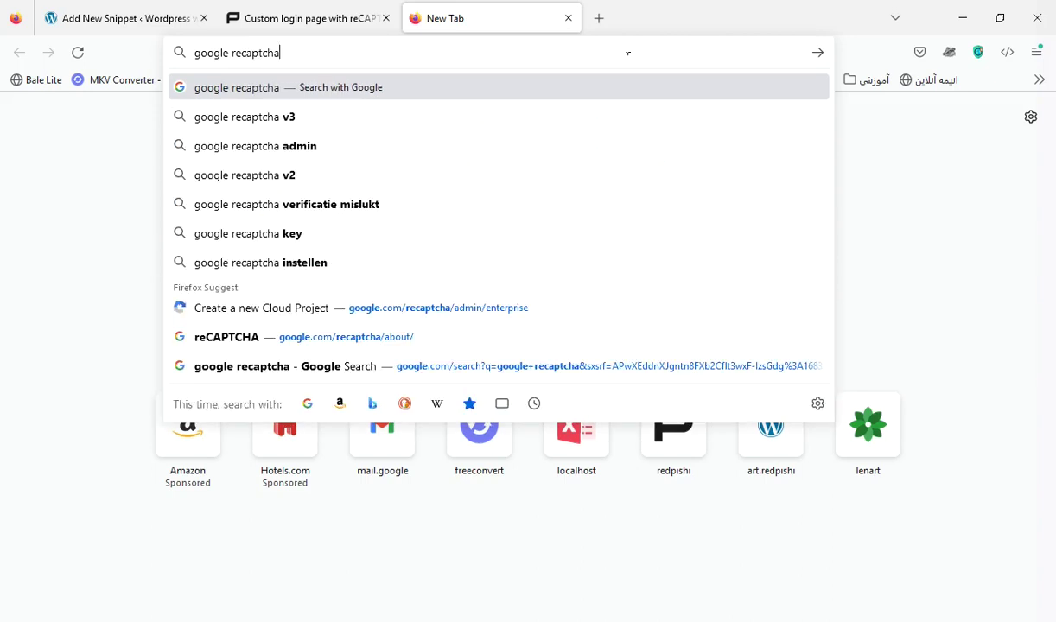
key("Return")
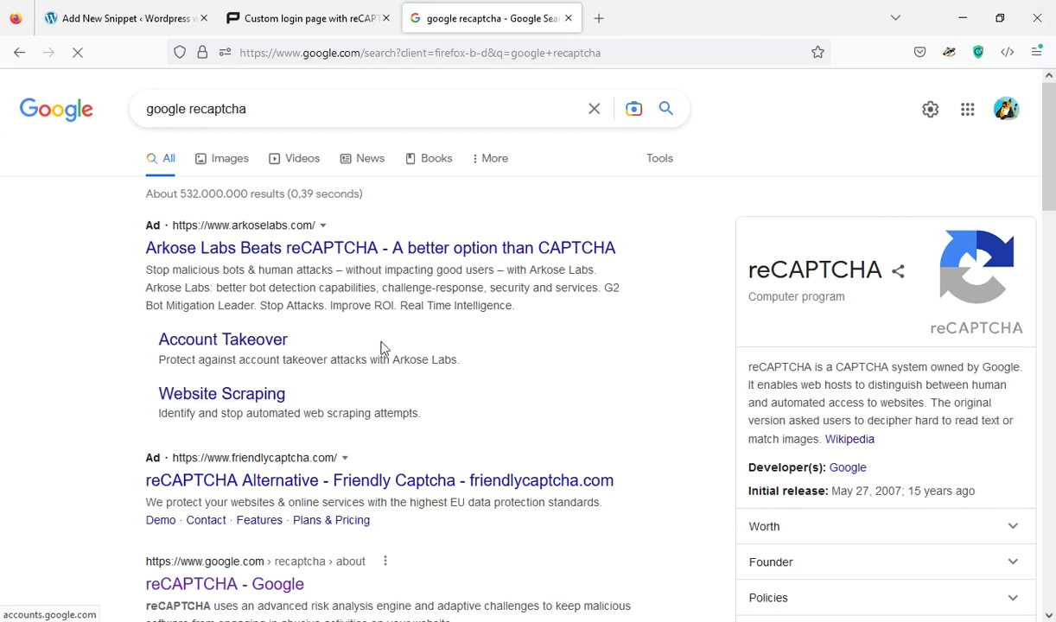
scroll(516, 275, "down", 5)
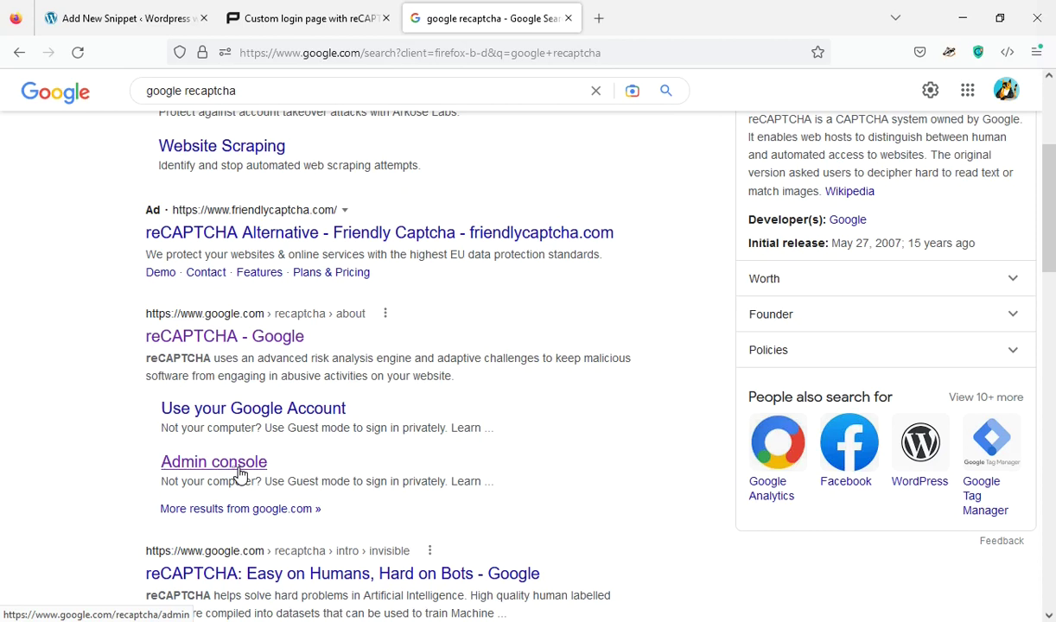
left_click(241, 475)
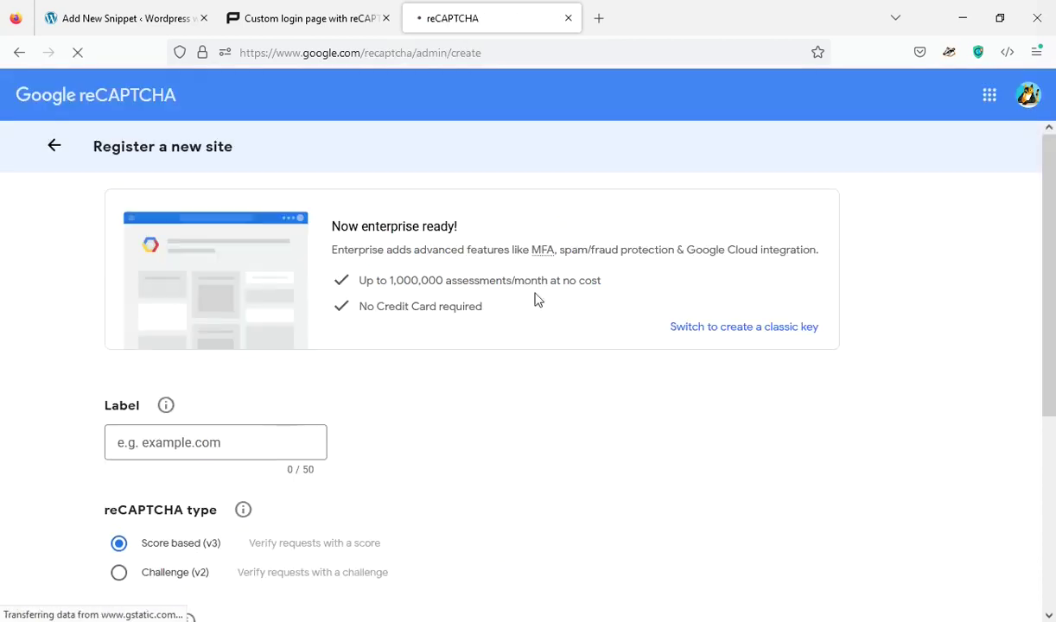
Label the new site "wpcookie - test" and set its reCAPTCHA type to Challenge (v2) with the "I'm not a robot" Checkbox.
left_click_drag(1048, 316, 1052, 372)
left_click(212, 308)
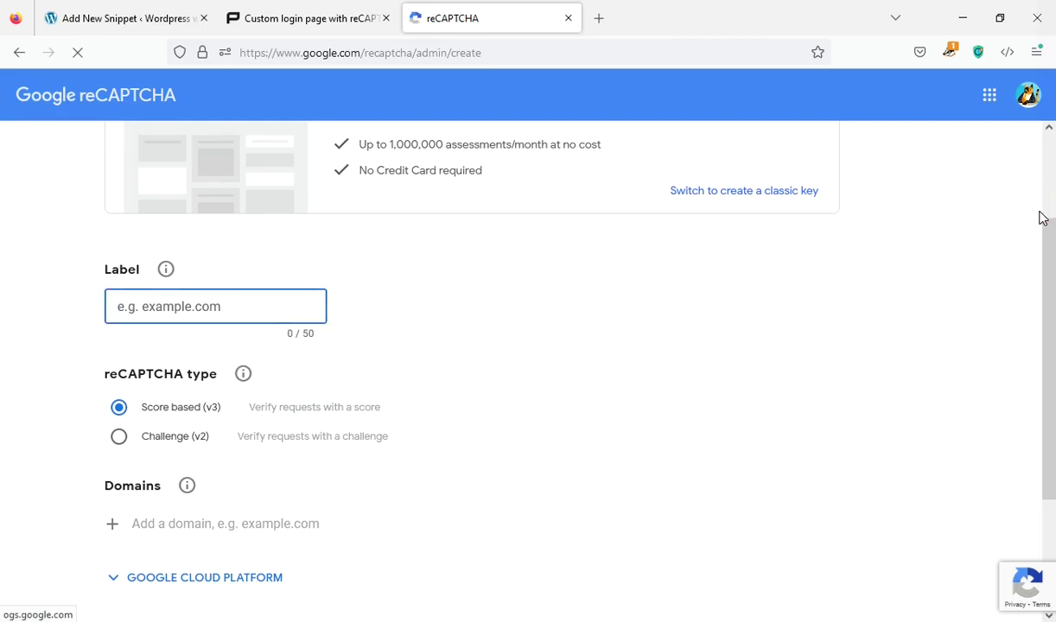
type("wpcookie - t")
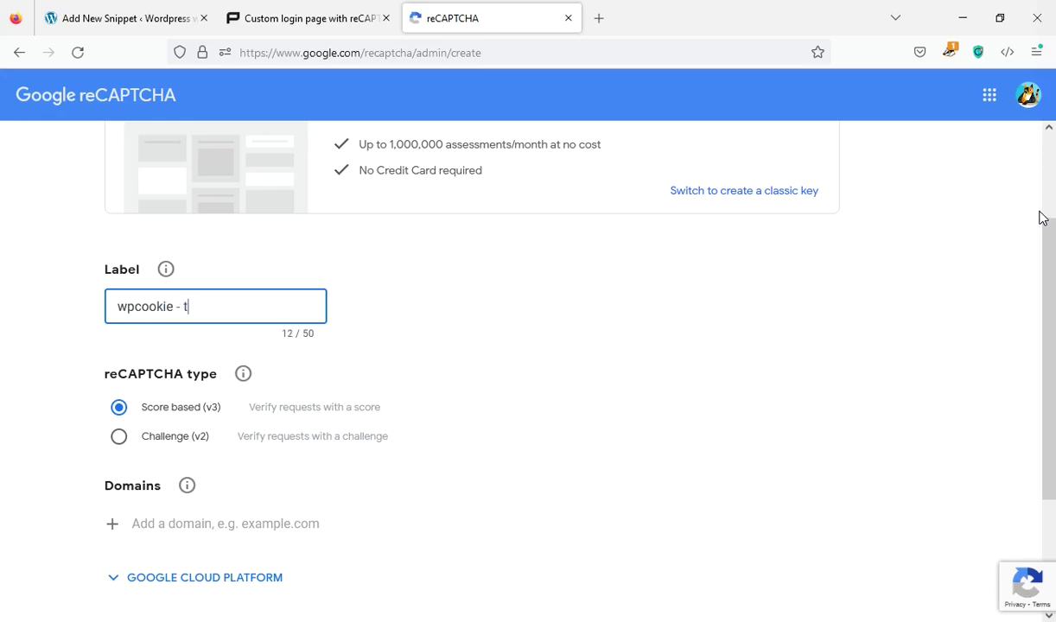
type("est")
scroll(691, 448, "down", 3)
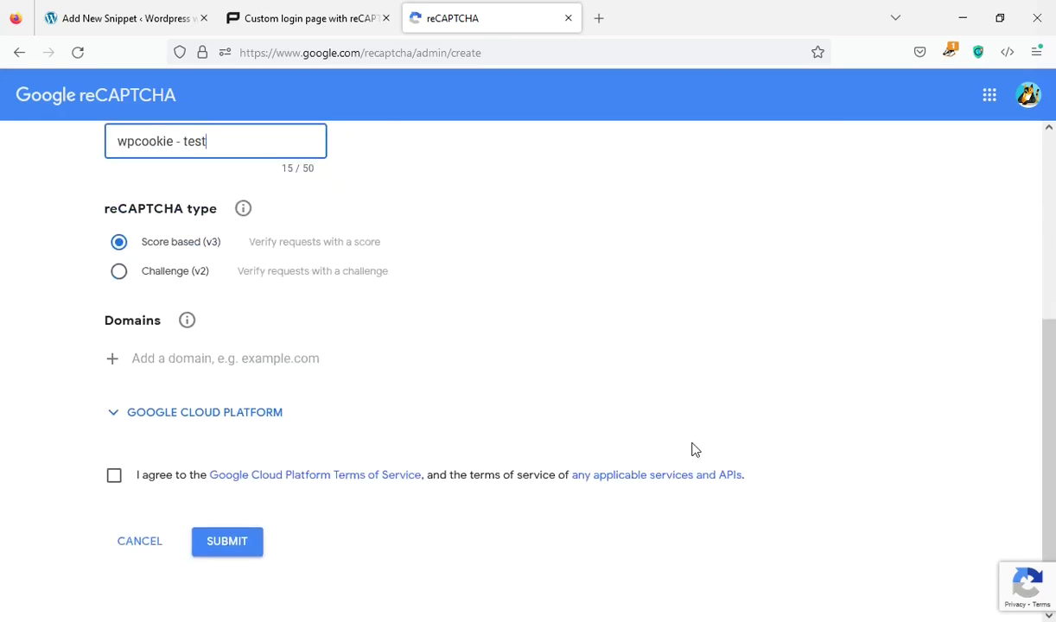
left_click(162, 273)
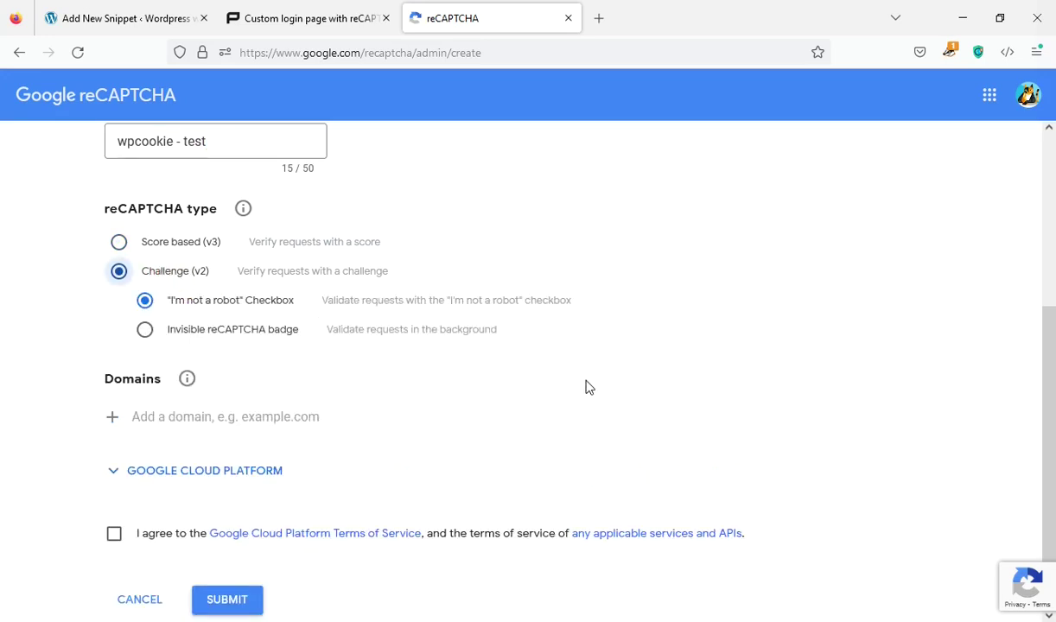
left_click(192, 302)
Add the domain redpishi.com, accept the terms of service and submit the registration to generate the site and secret keys.
scroll(459, 332, "down", 2)
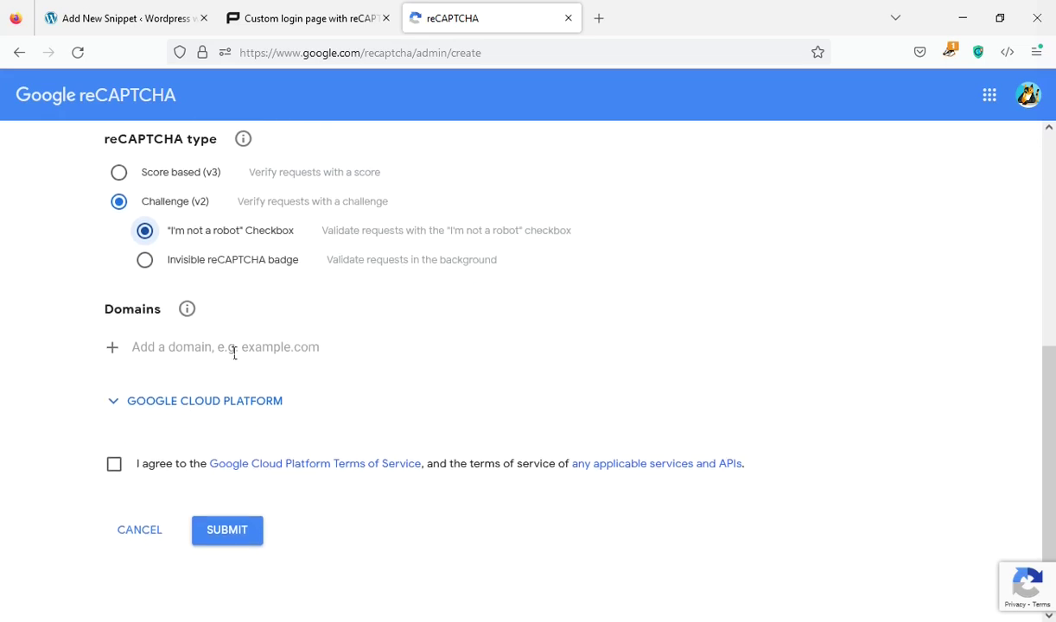
left_click(197, 343)
type("redpishi.com")
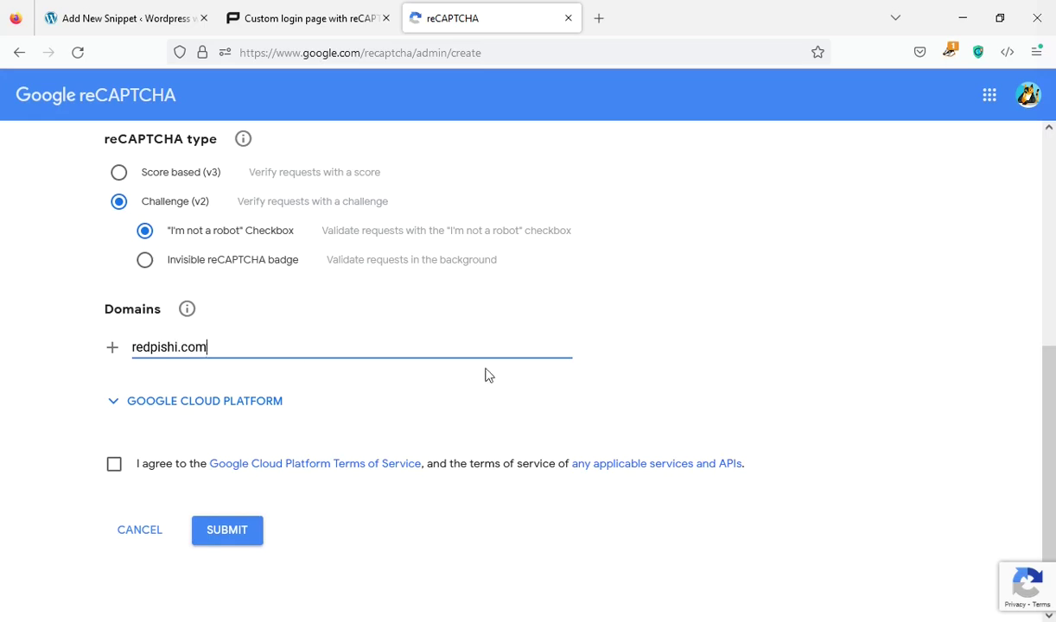
left_click(114, 463)
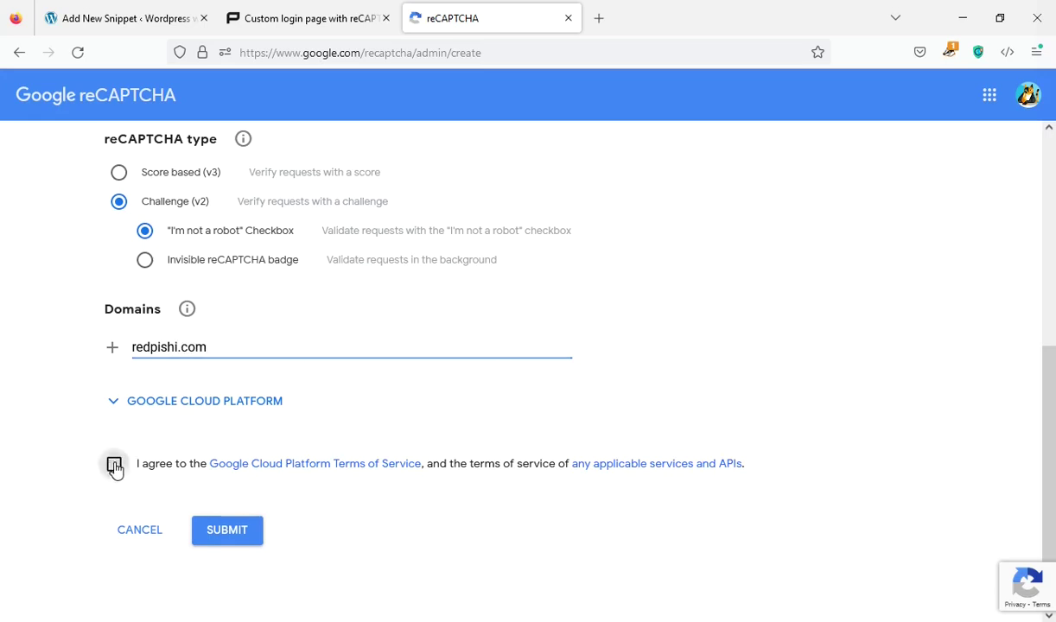
left_click(226, 537)
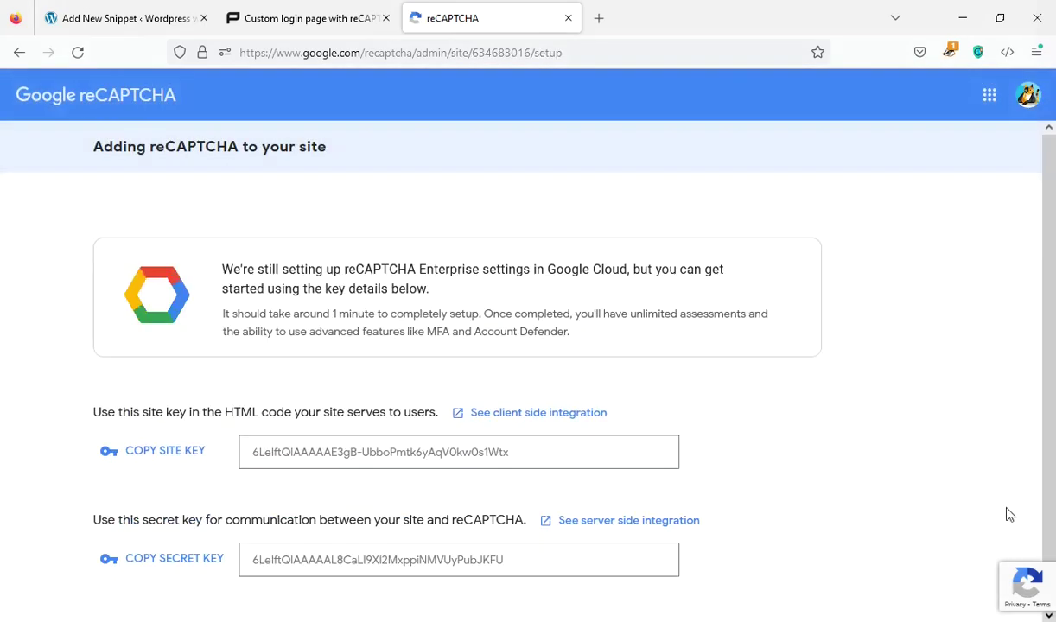
scroll(1039, 309, "down", 1)
left_click(969, 337)
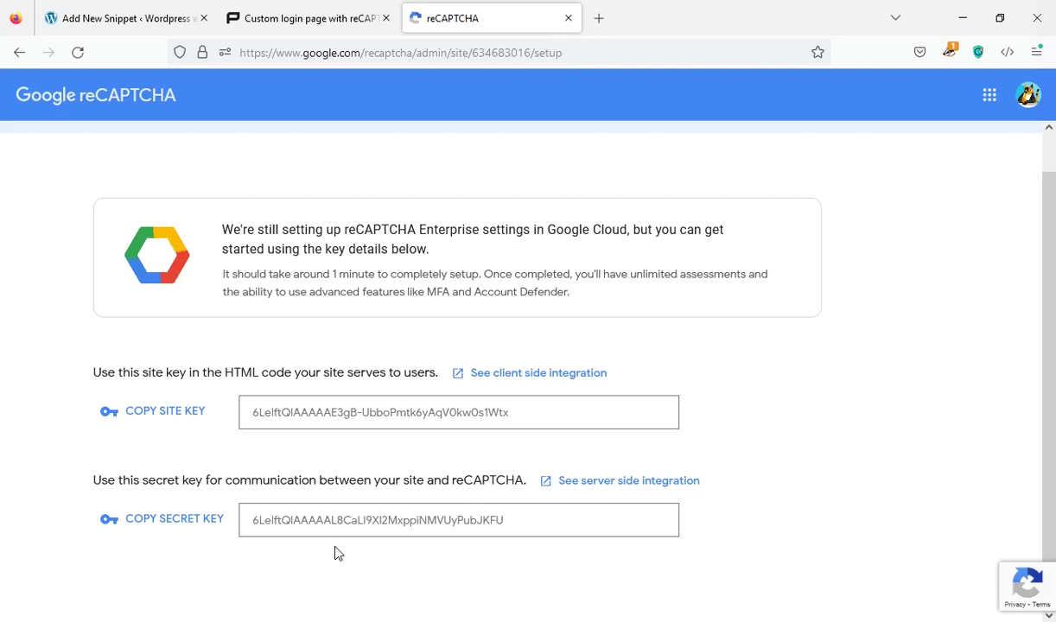
Copy the full login shortcode with reCAPTCHA code from the redpishi.com tutorial article.
left_click(351, 26)
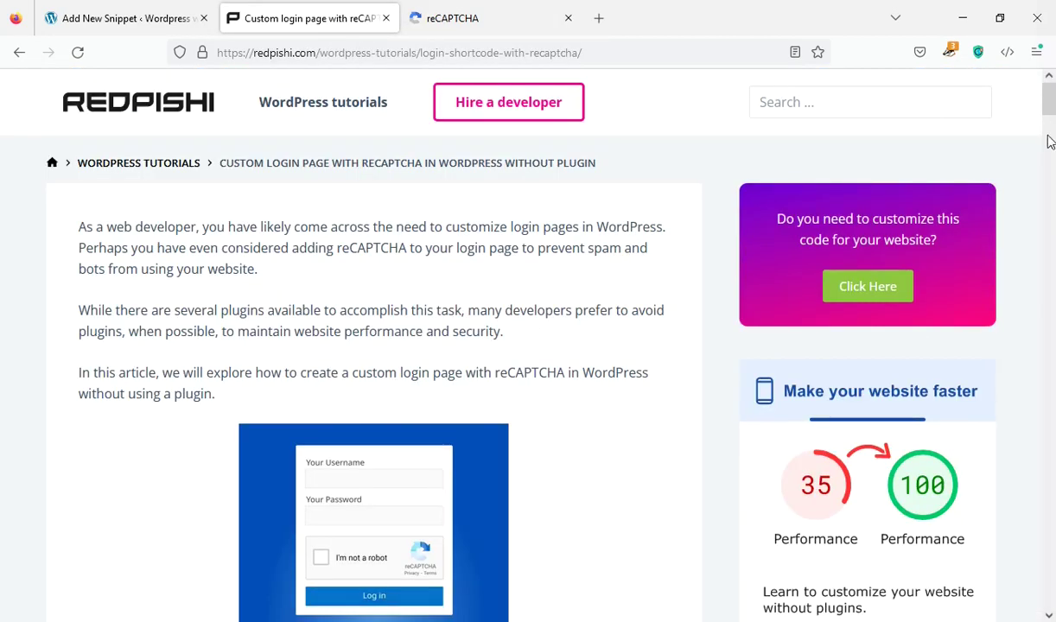
scroll(390, 406, "down", 18)
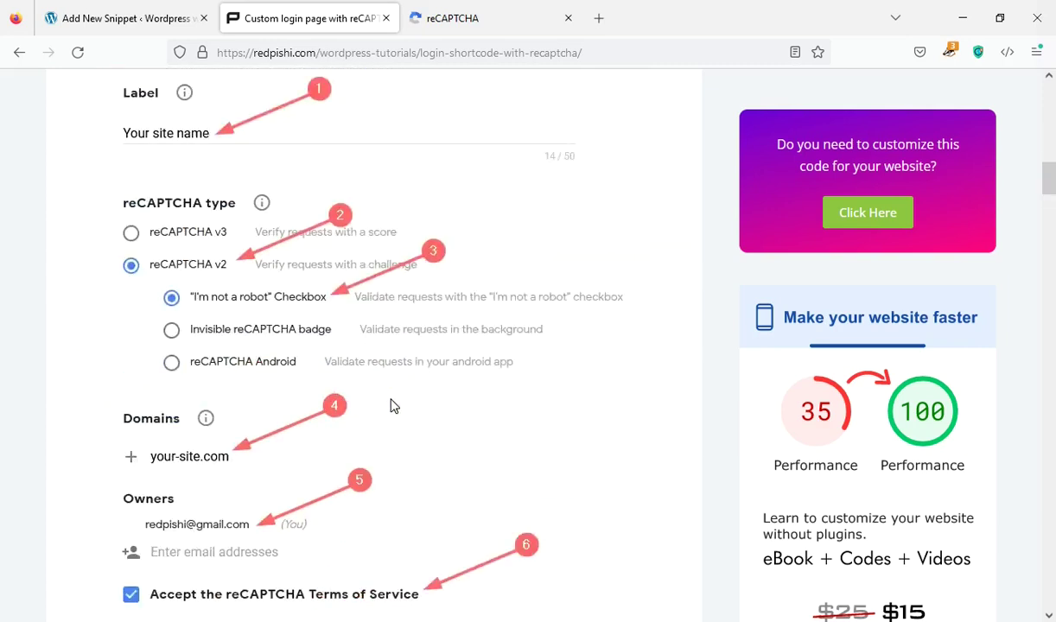
scroll(391, 406, "down", 15)
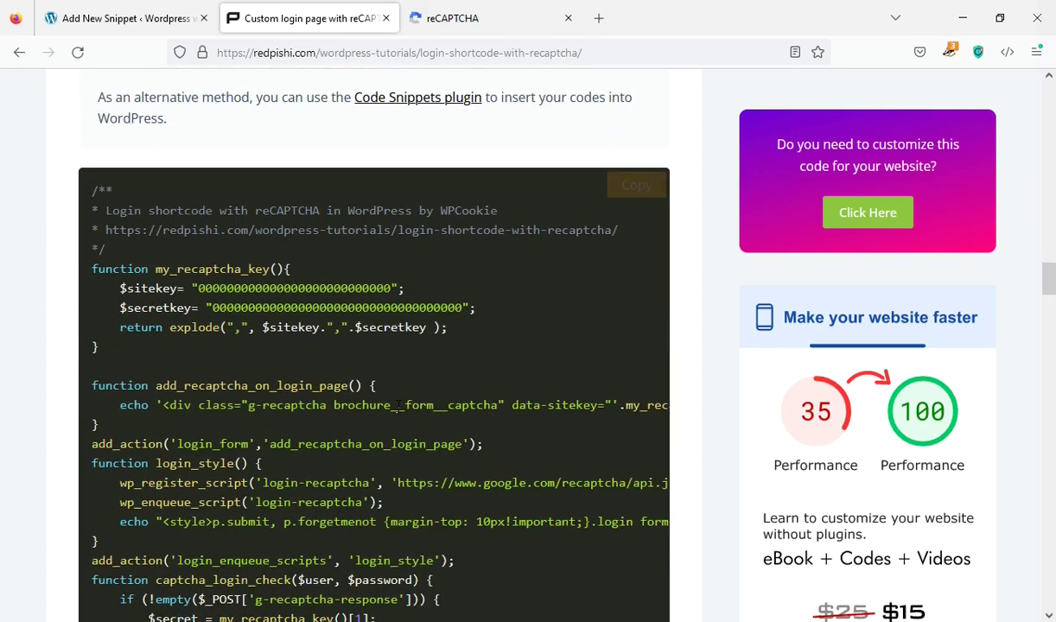
left_click_drag(296, 304, 302, 444)
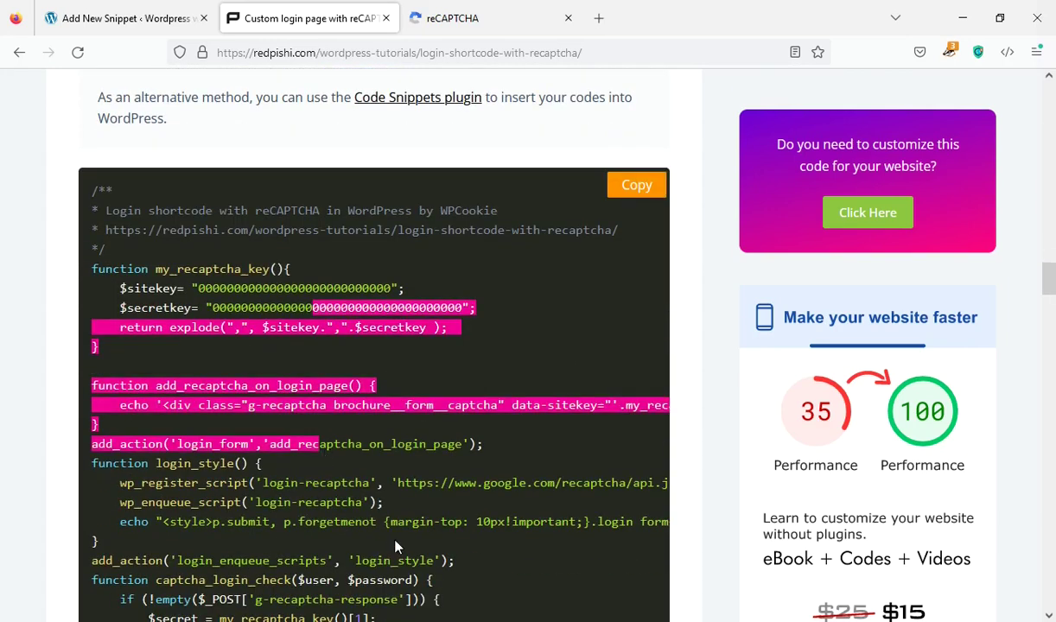
left_click(375, 514)
left_click(637, 185)
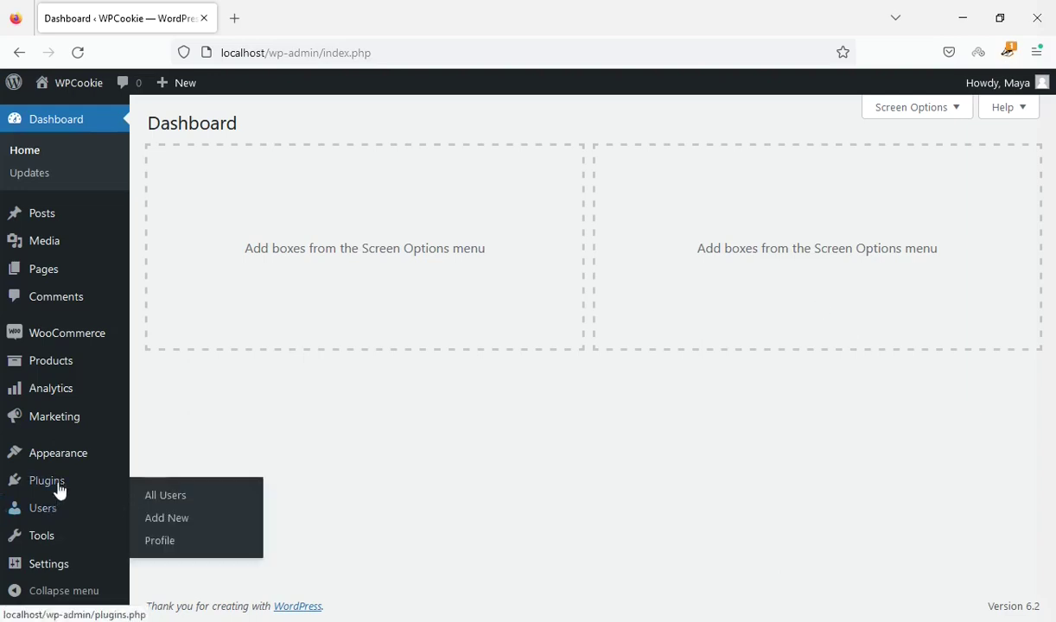
Search the WordPress plugin directory for "code snippet", then install and activate the Code Snippets plugin.
mouse_move(57, 485)
left_click(210, 511)
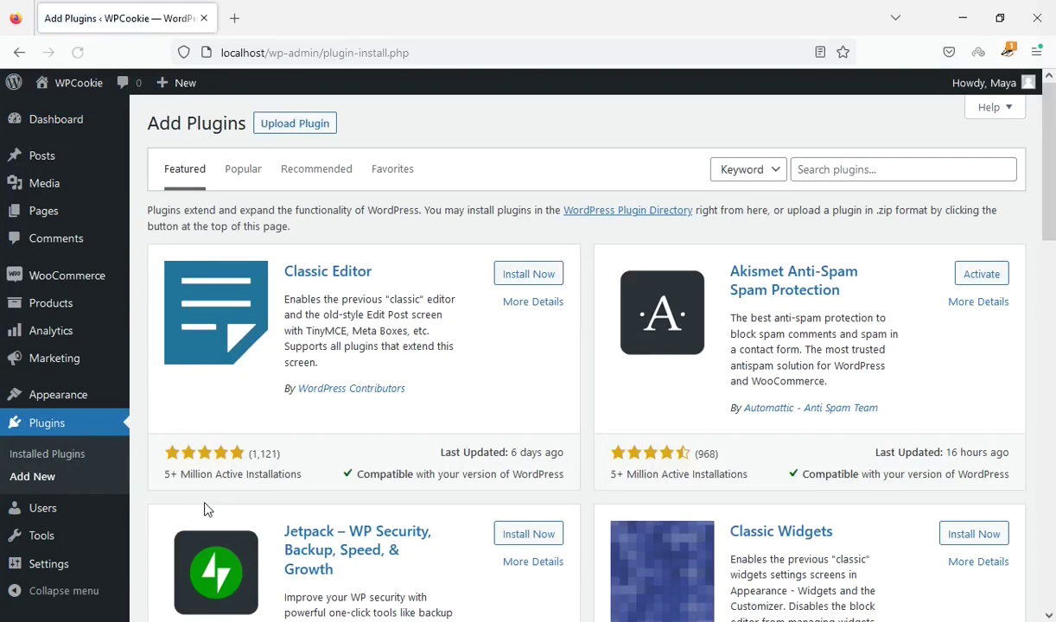
left_click(833, 183)
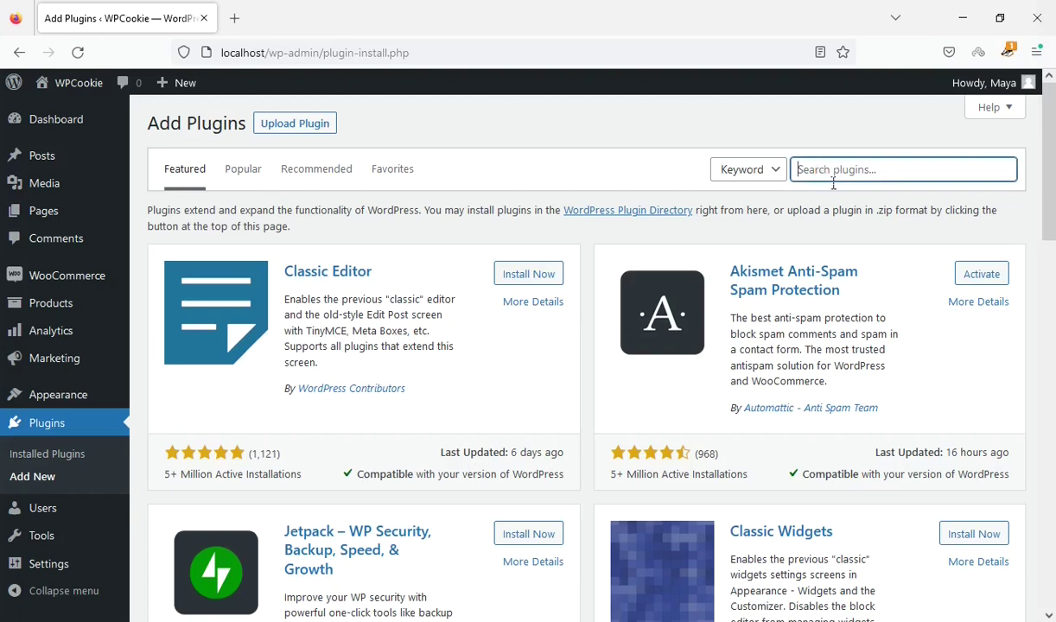
type("code snippet")
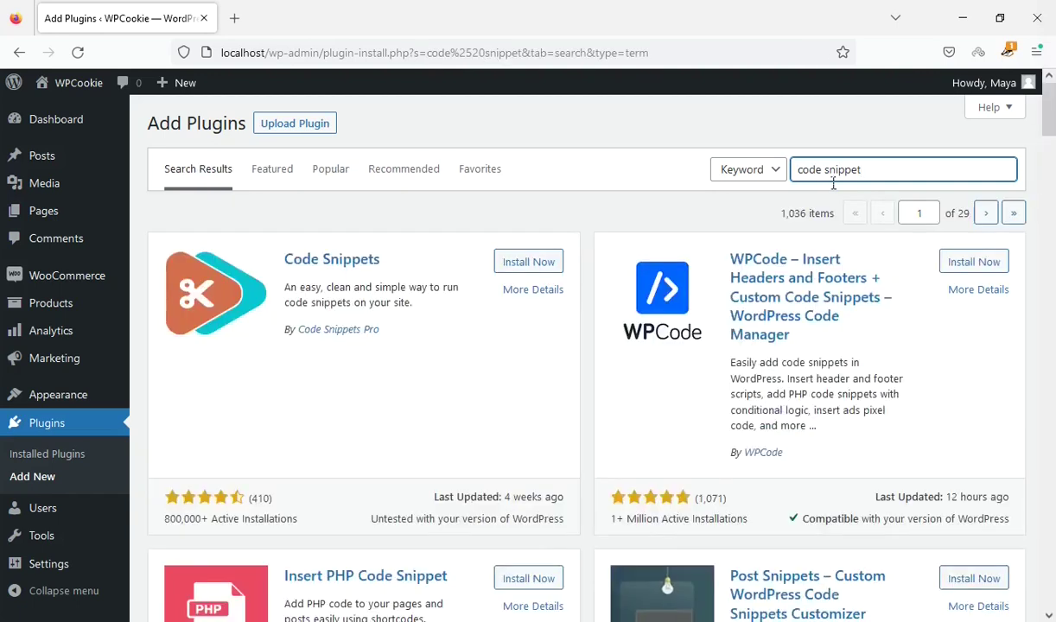
left_click(505, 271)
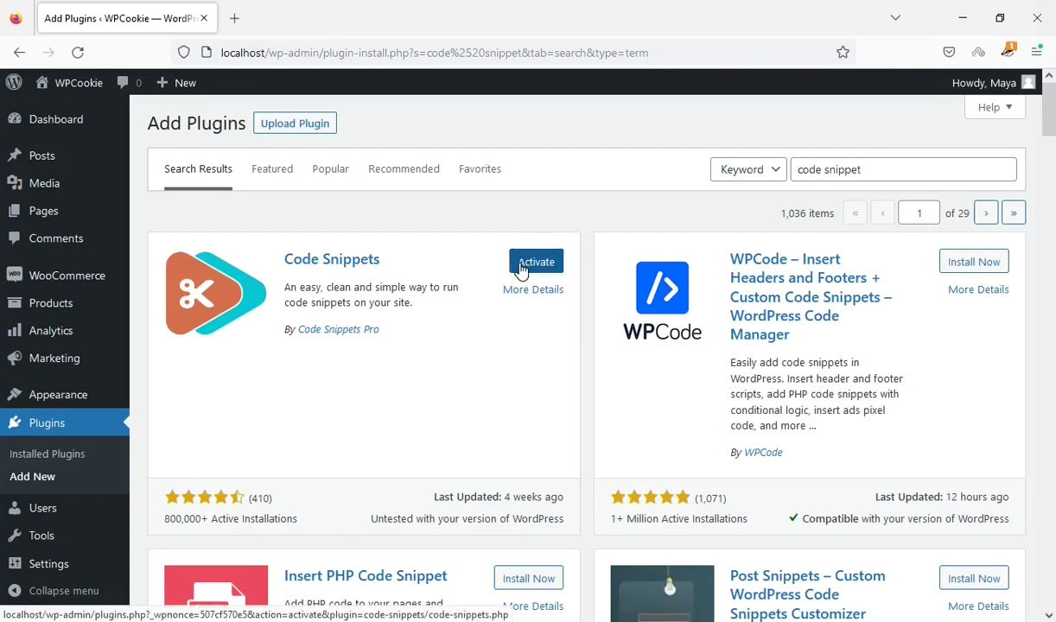
left_click(521, 270)
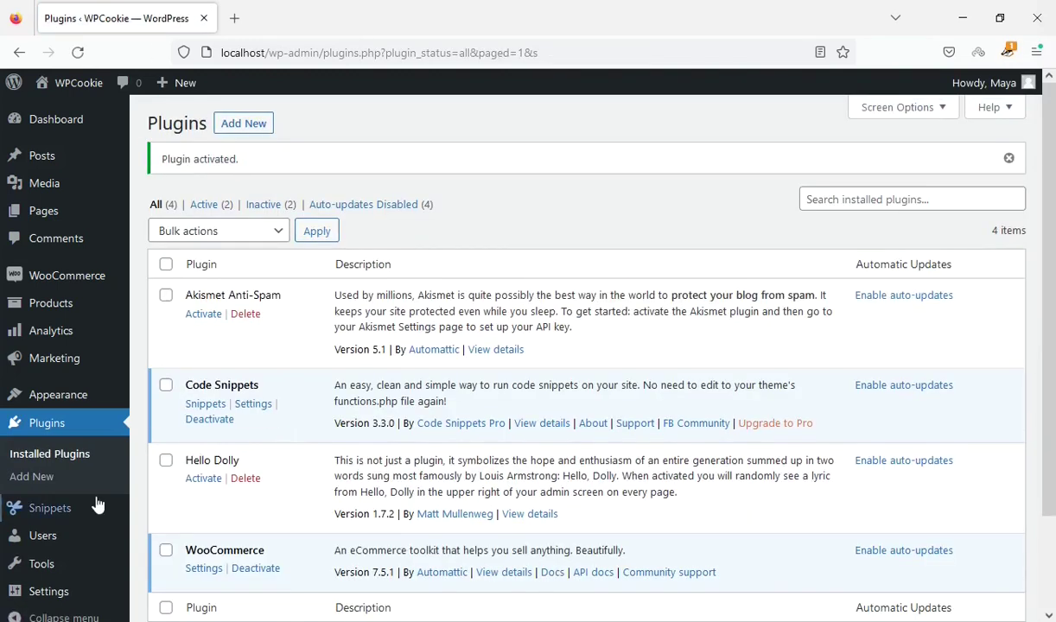
Create a new PHP snippet from the copied login code and title it "login form".
mouse_move(91, 508)
left_click(204, 530)
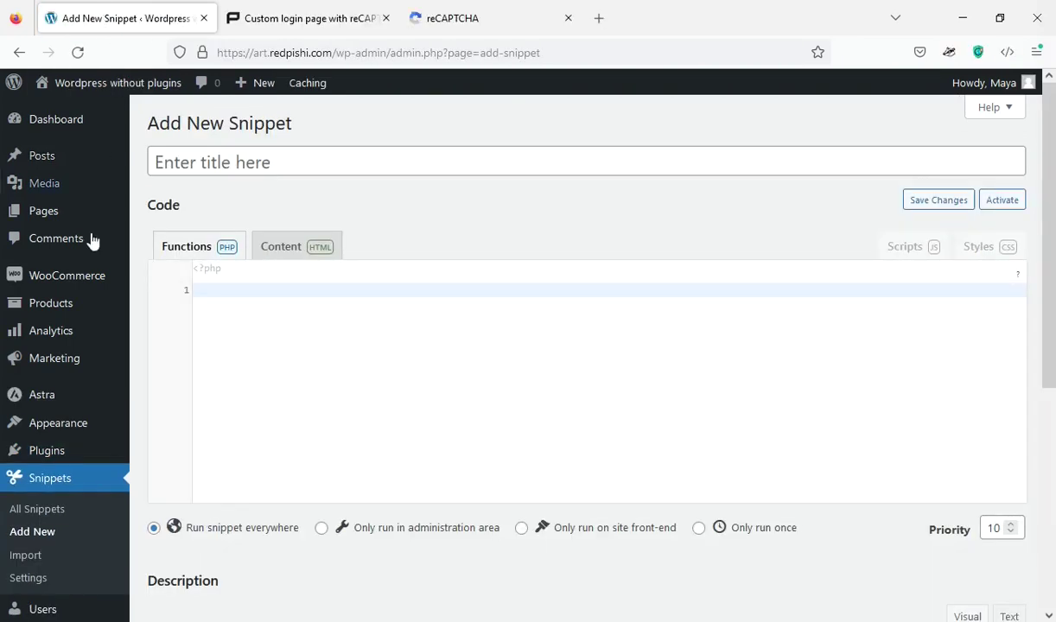
right_click(234, 288)
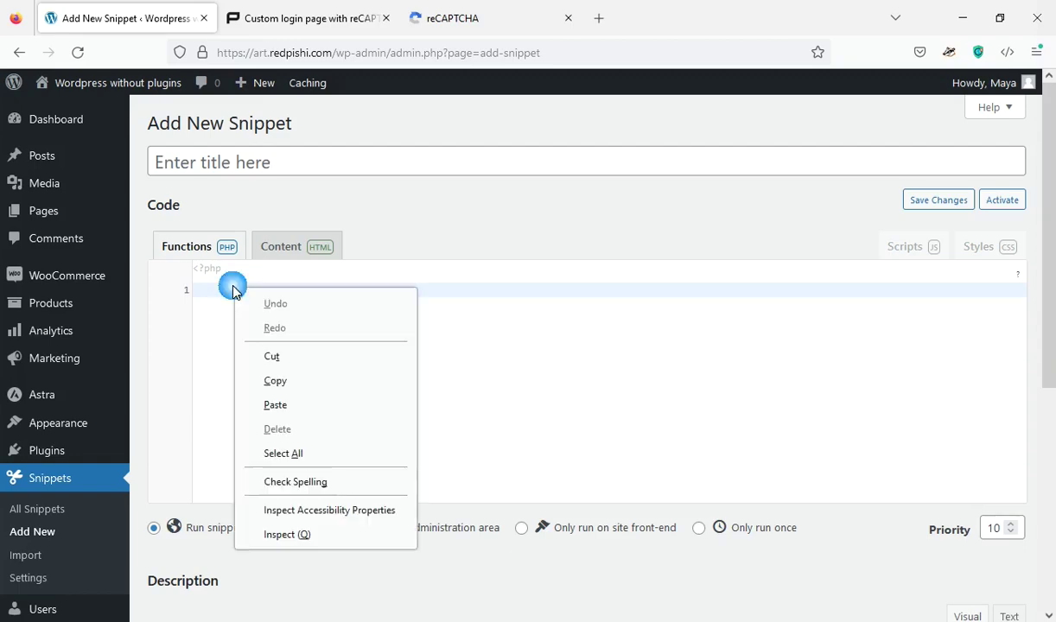
left_click(274, 406)
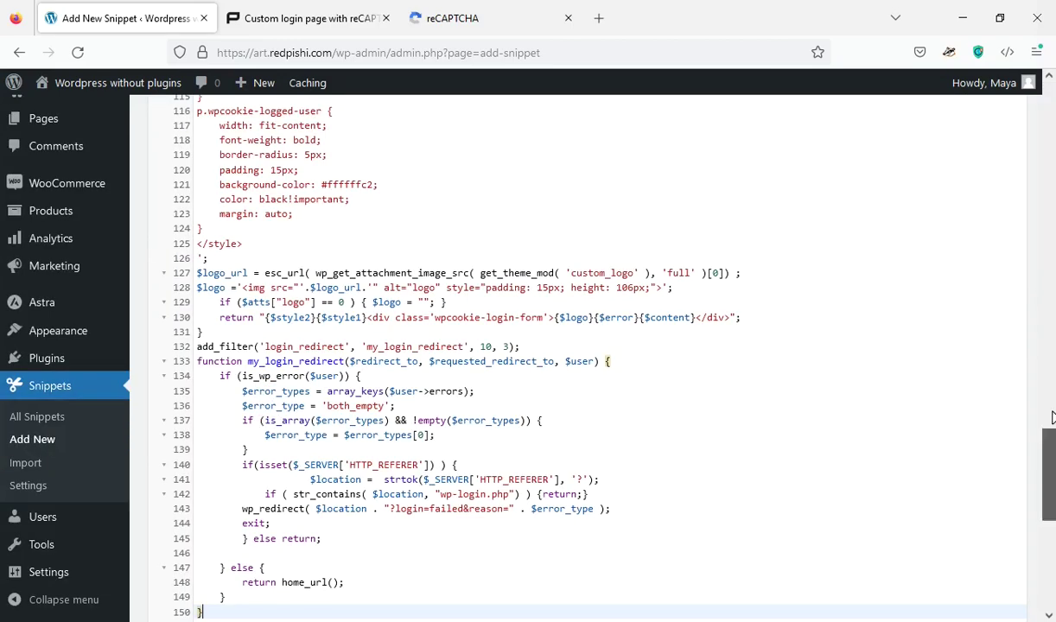
left_click_drag(1048, 466, 1048, 125)
left_click(613, 152)
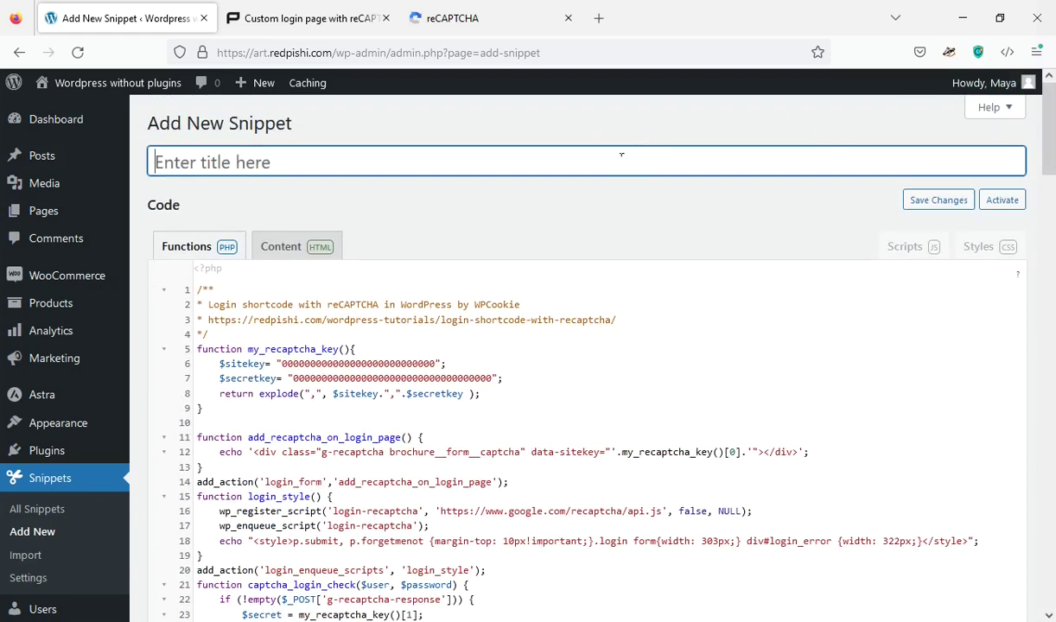
type("log")
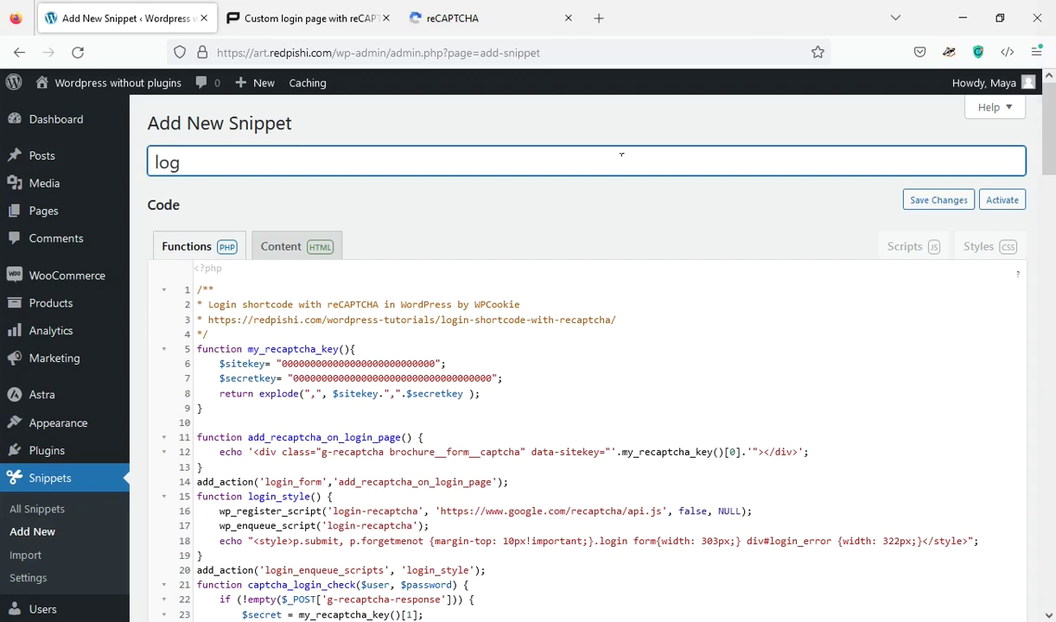
type("in form")
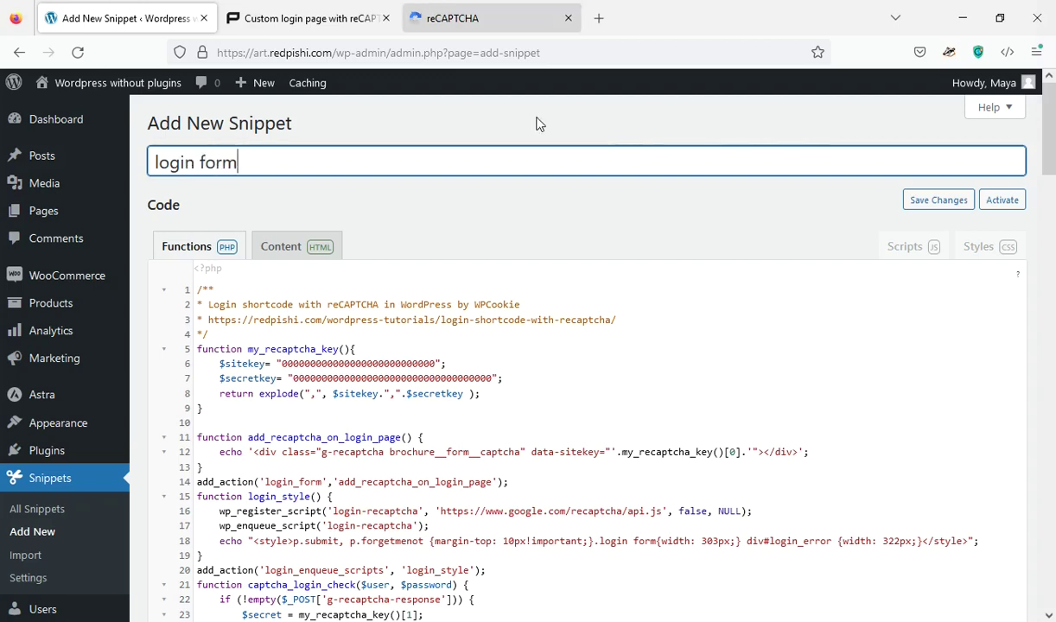
Copy the site key from the reCAPTCHA setup page and paste it over the $sitekey placeholder in the snippet.
left_click(448, 19)
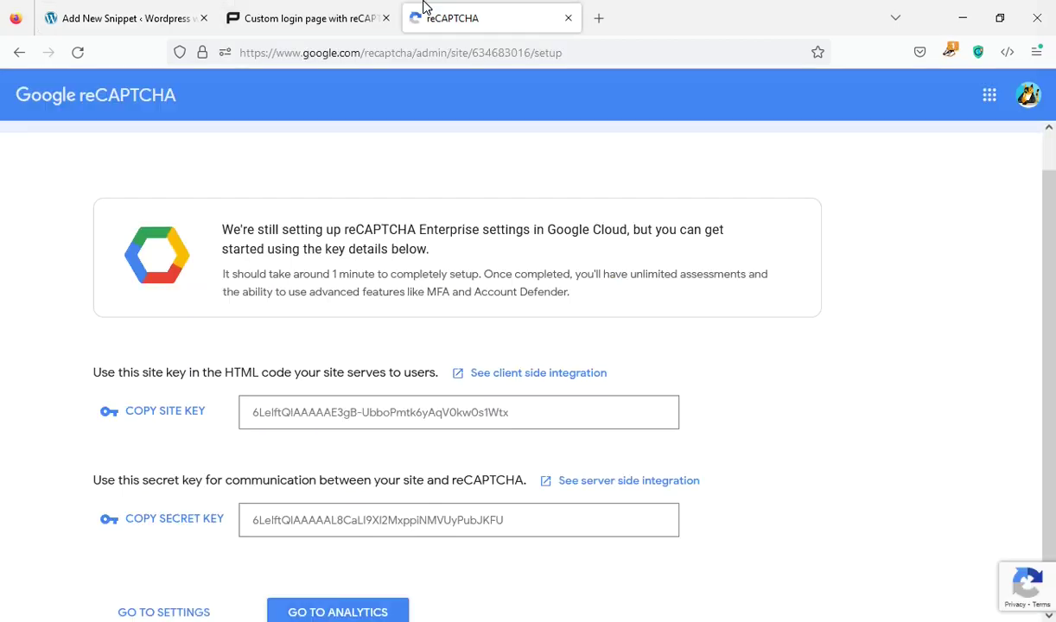
left_click(170, 419)
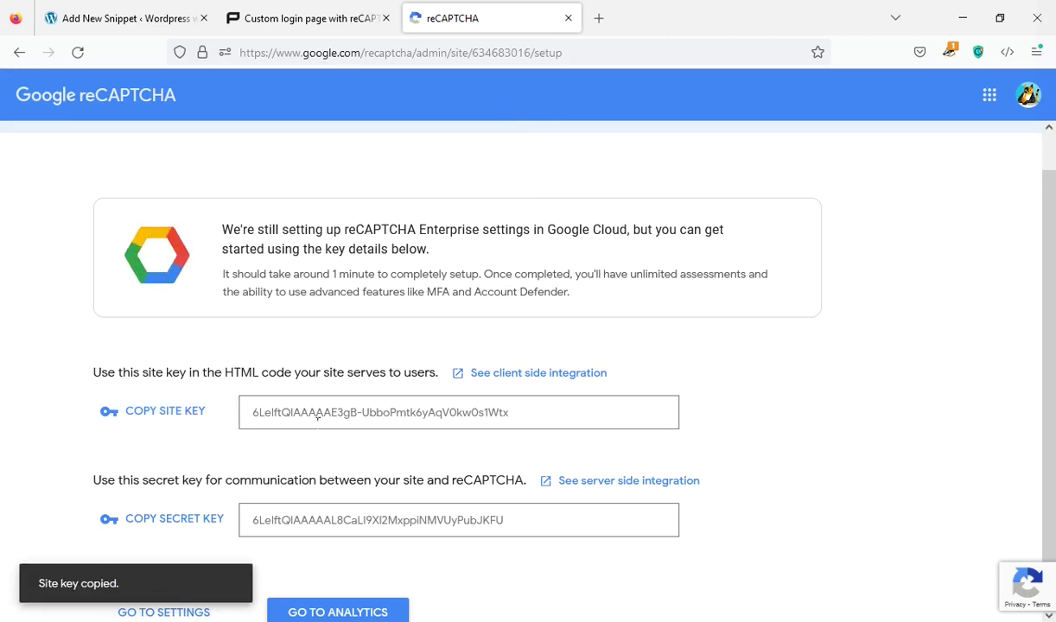
left_click(142, 7)
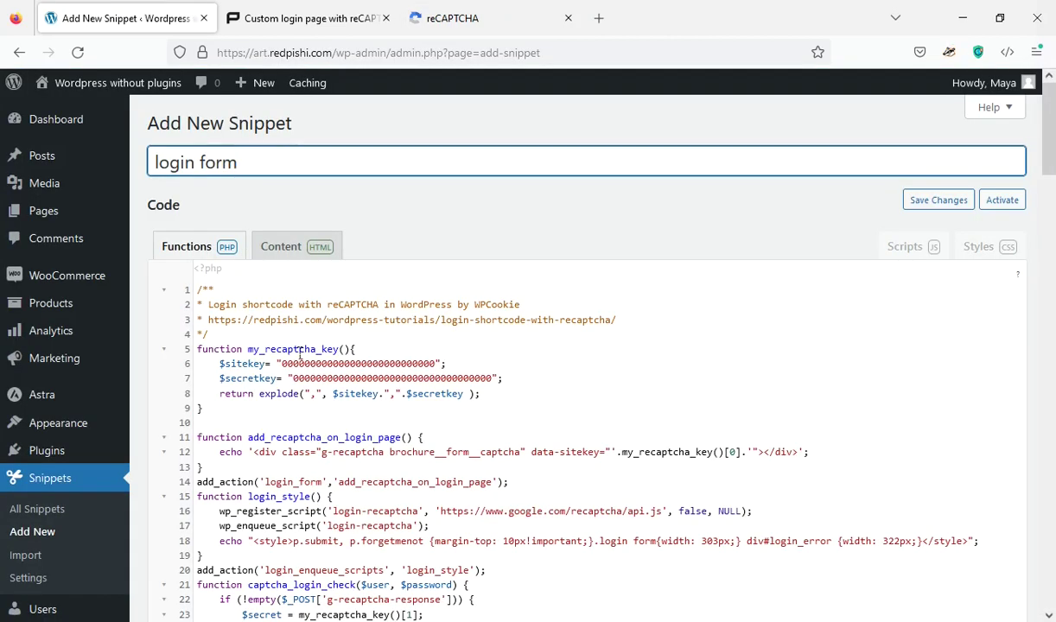
left_click_drag(371, 349, 389, 363)
double_click(388, 362)
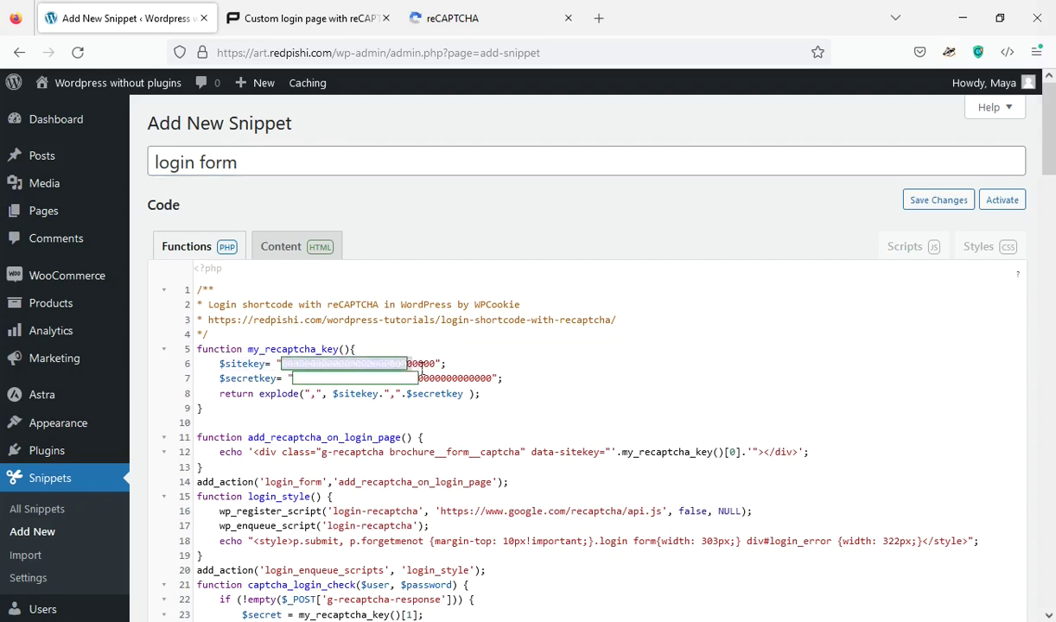
right_click(422, 364)
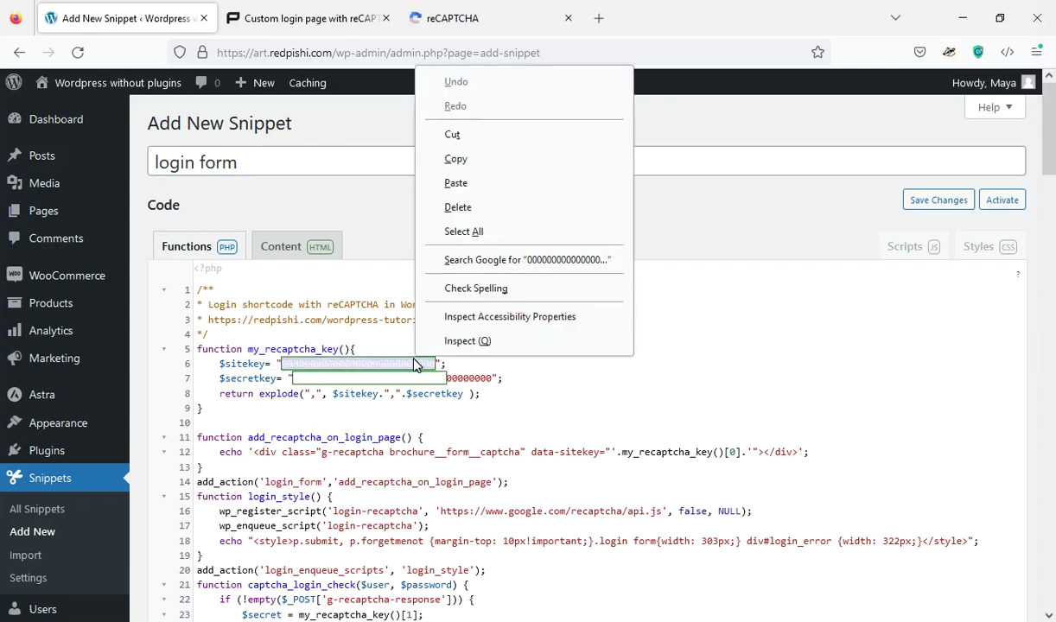
left_click(445, 182)
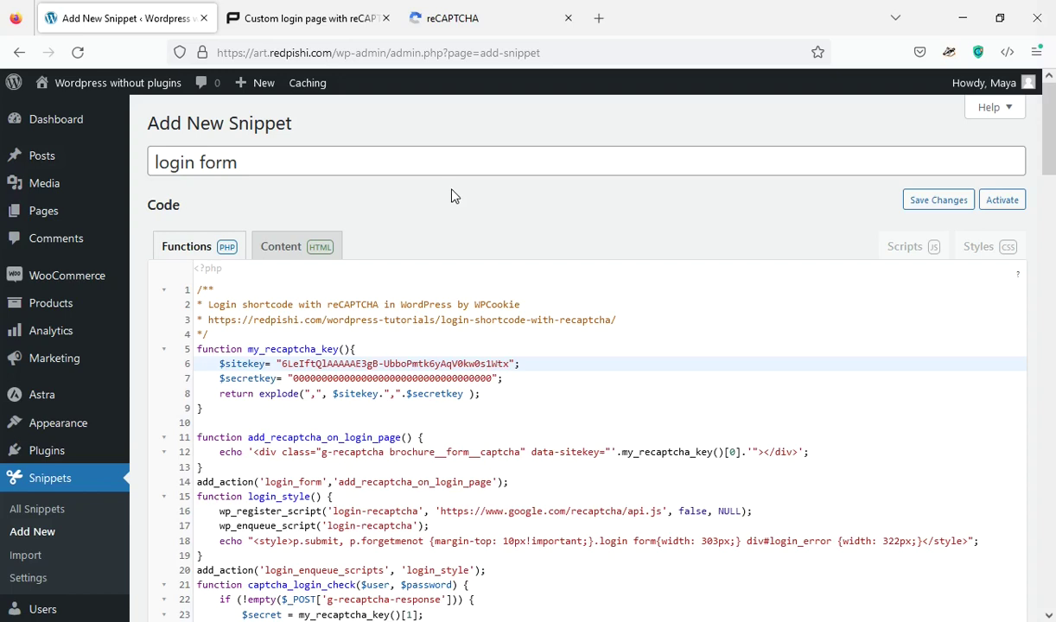
Replace the $secretkey placeholder with the secret key copied from reCAPTCHA, then save and activate the snippet.
left_click(470, 15)
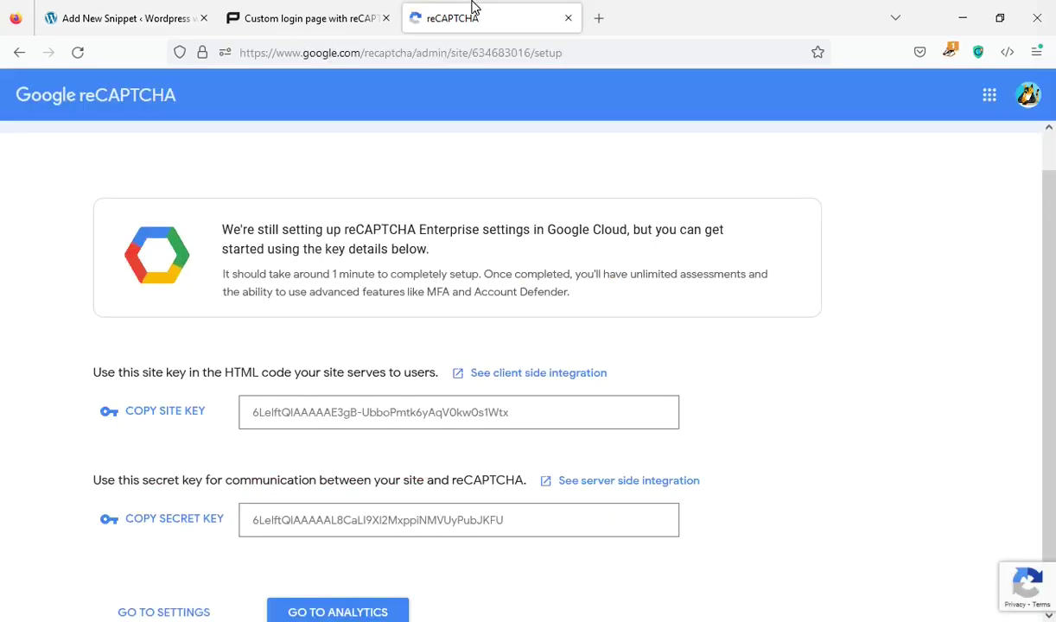
left_click(158, 529)
left_click(104, 18)
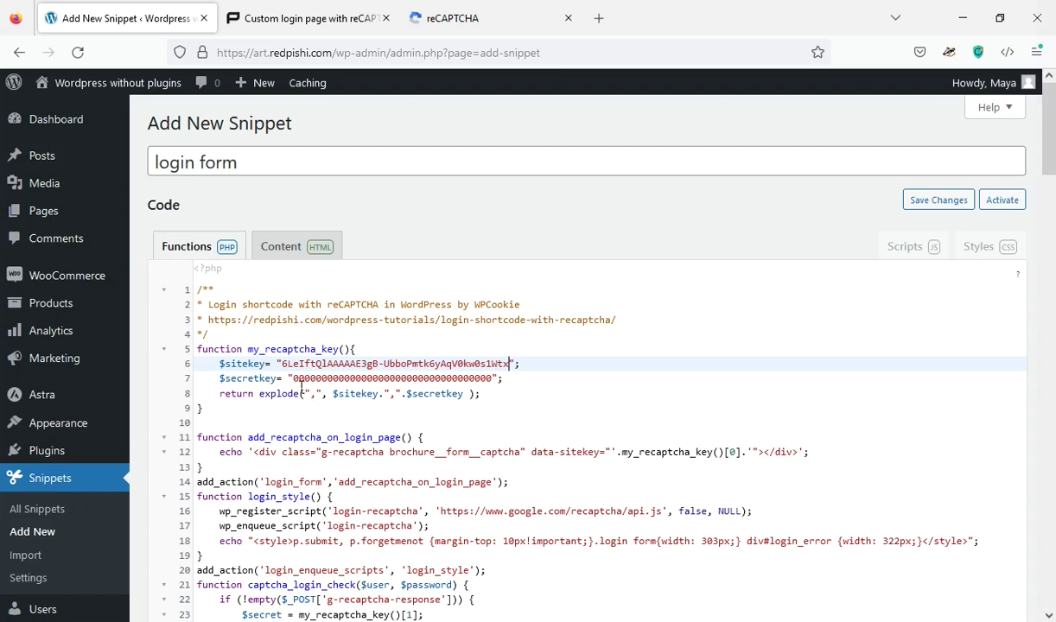
left_click_drag(293, 378, 498, 390)
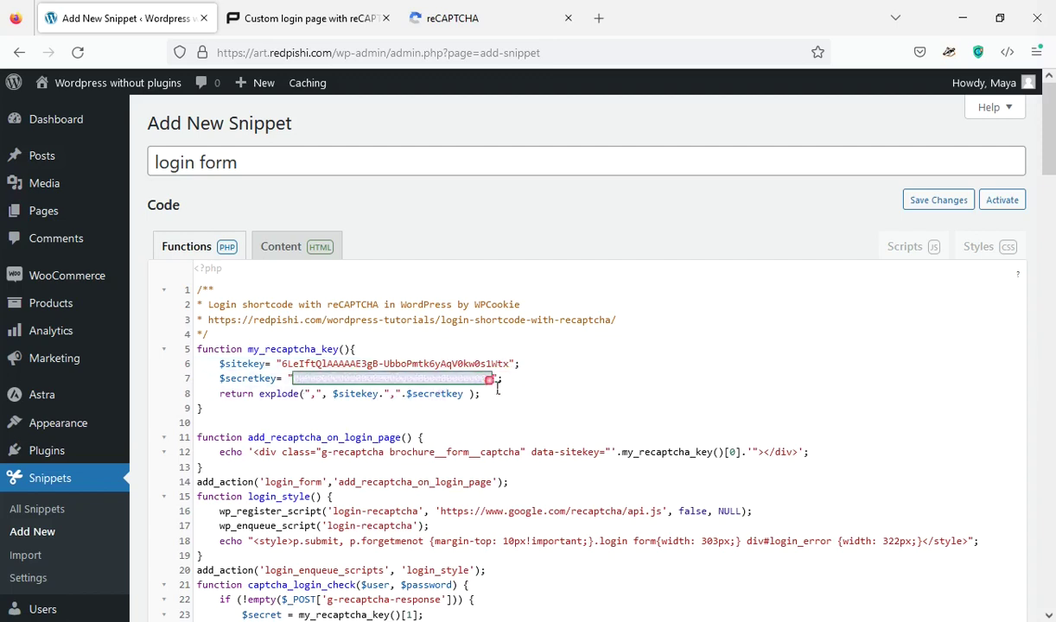
right_click(478, 377)
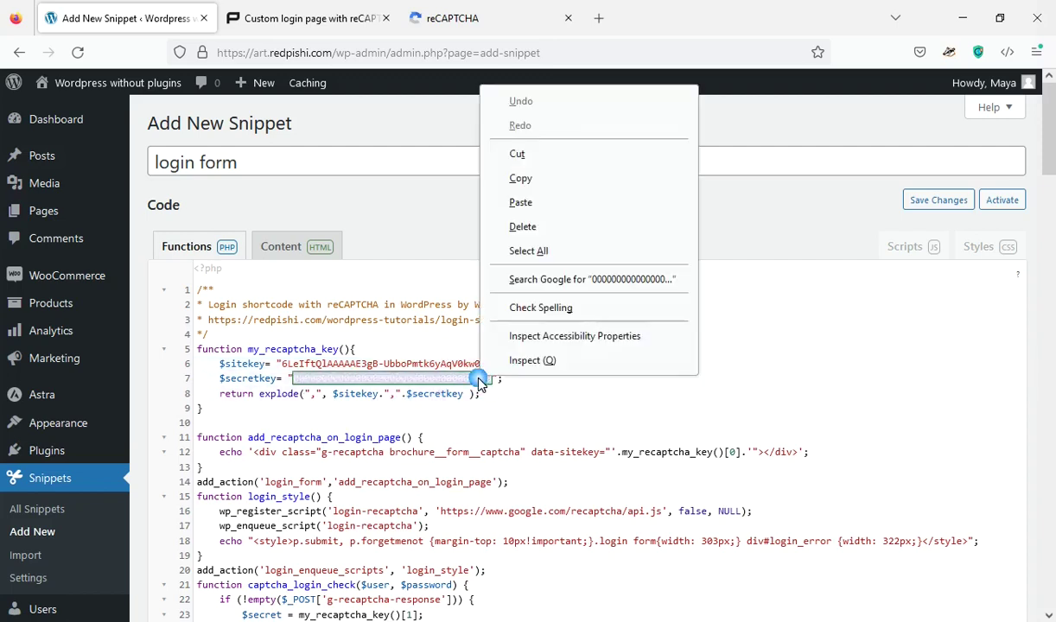
left_click(542, 213)
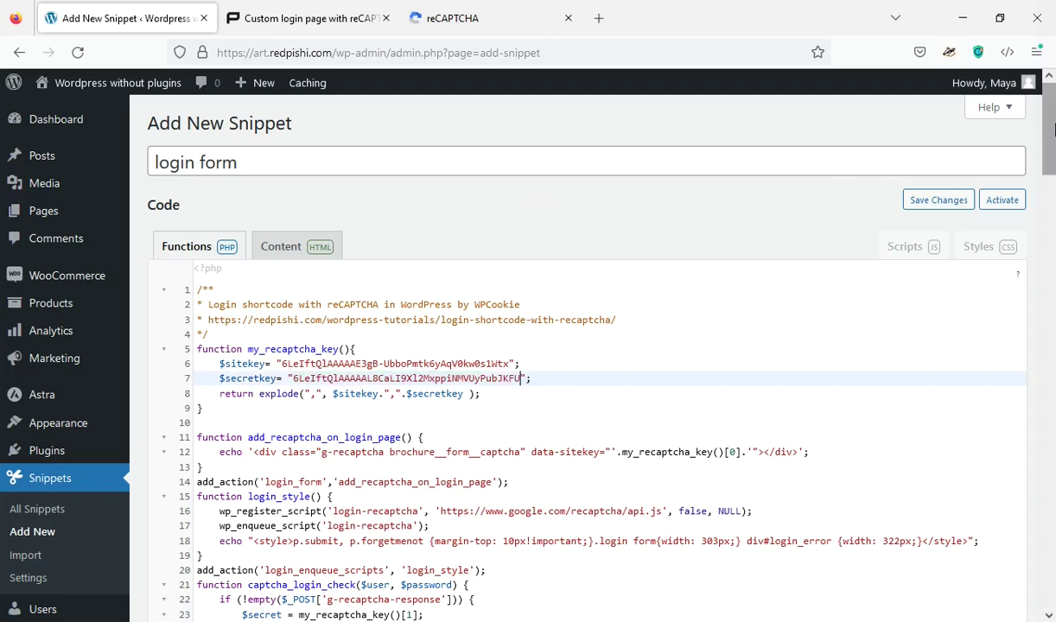
scroll(518, 389, "down", 15)
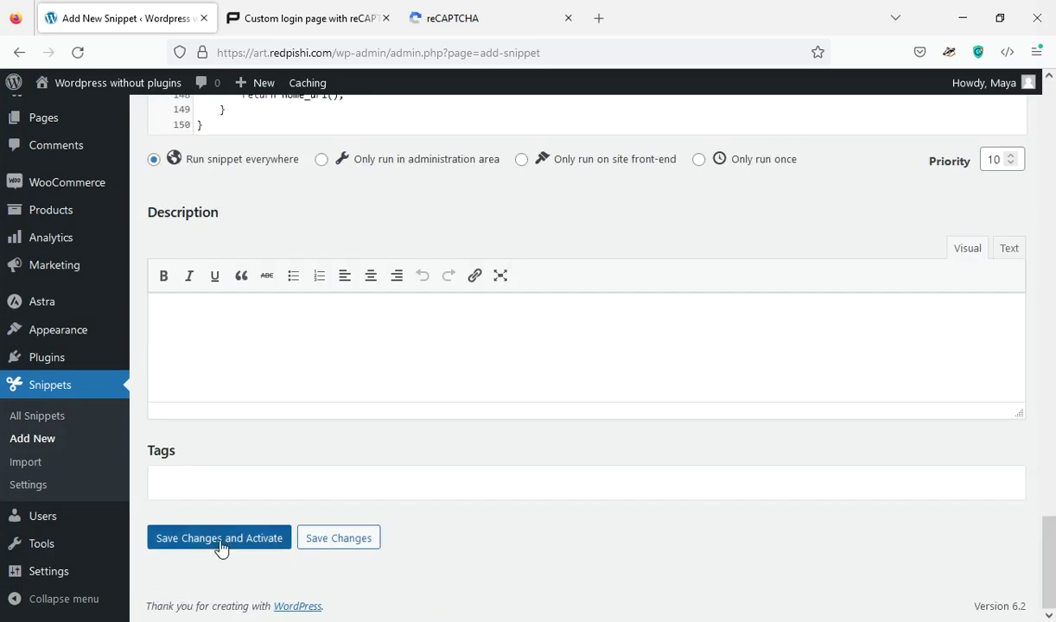
left_click(220, 543)
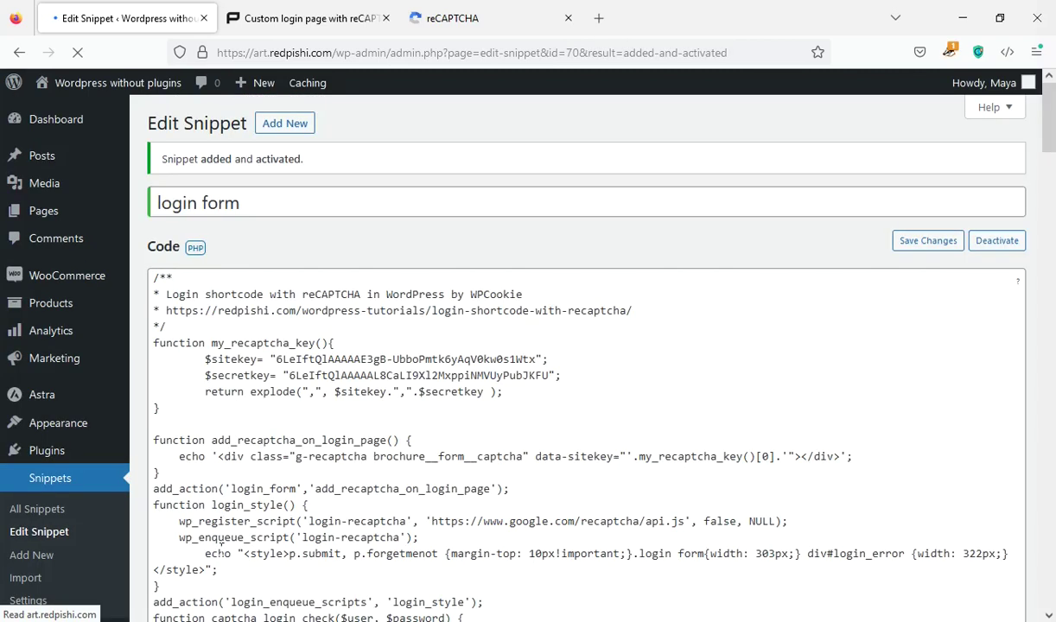
Create a new WordPress page titled "login page" and insert an empty Shortcode block.
mouse_move(64, 222)
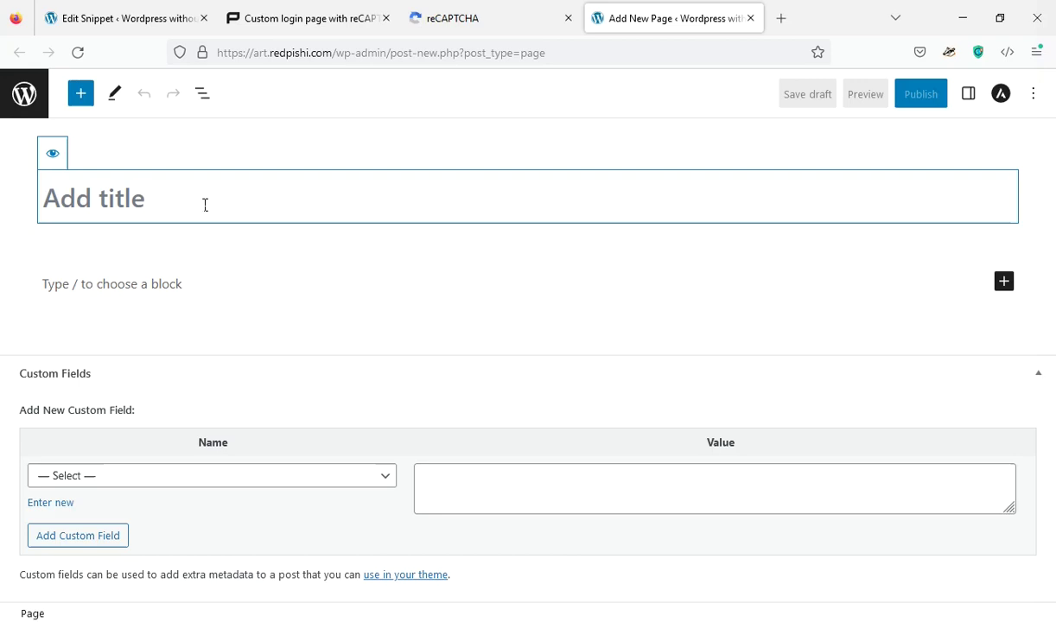
type("login page")
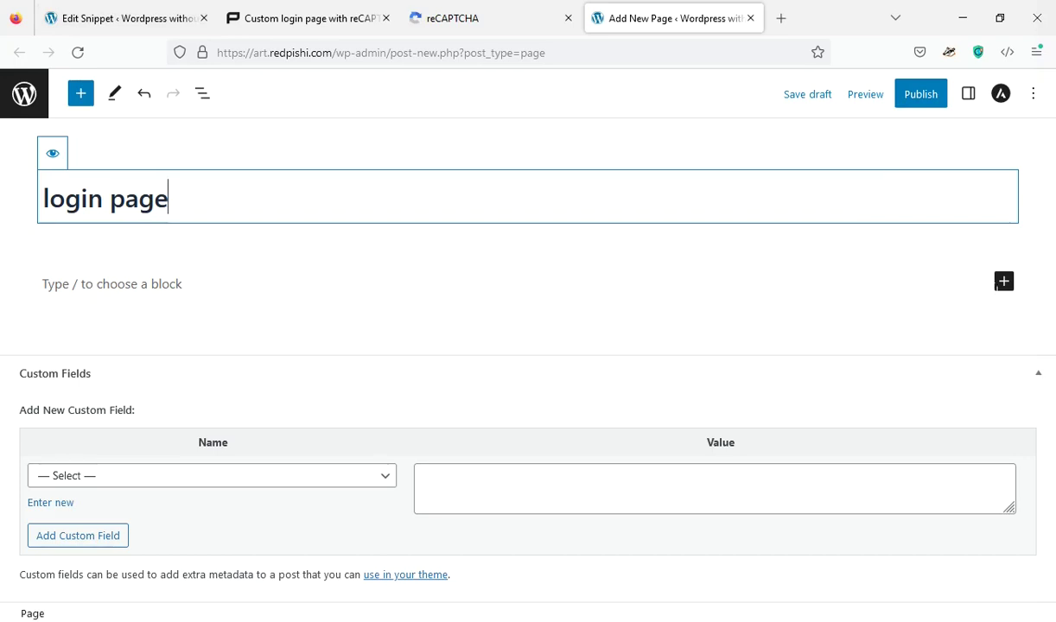
left_click(1006, 286)
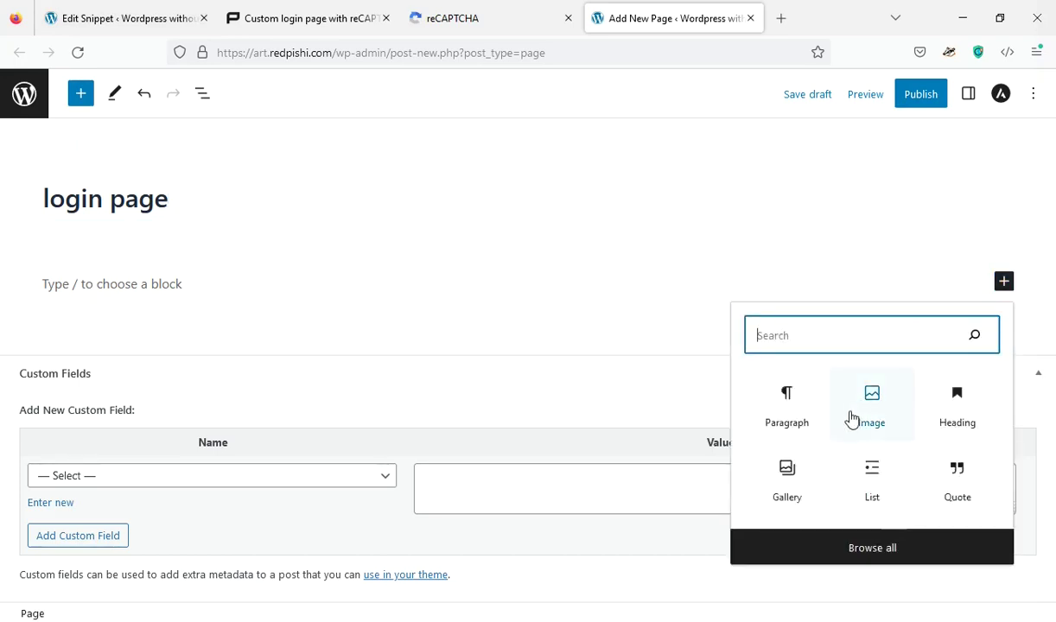
type("sh")
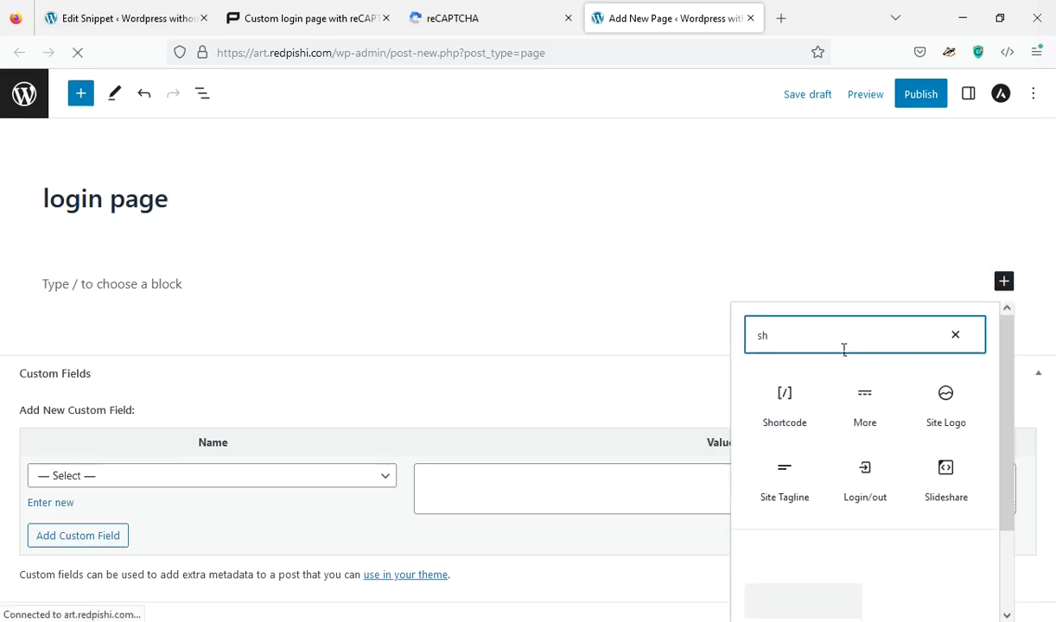
left_click(786, 403)
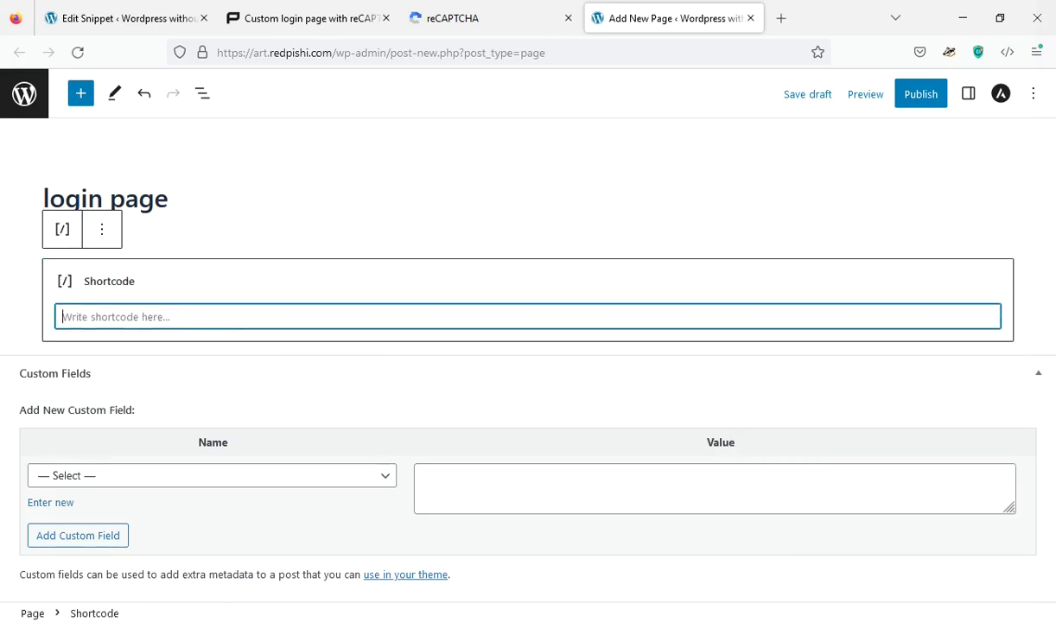
Copy the [login-form] shortcode from the Notepad window and paste it into the empty Shortcode block.
key("alt+Tab")
left_click_drag(353, 165, 155, 169)
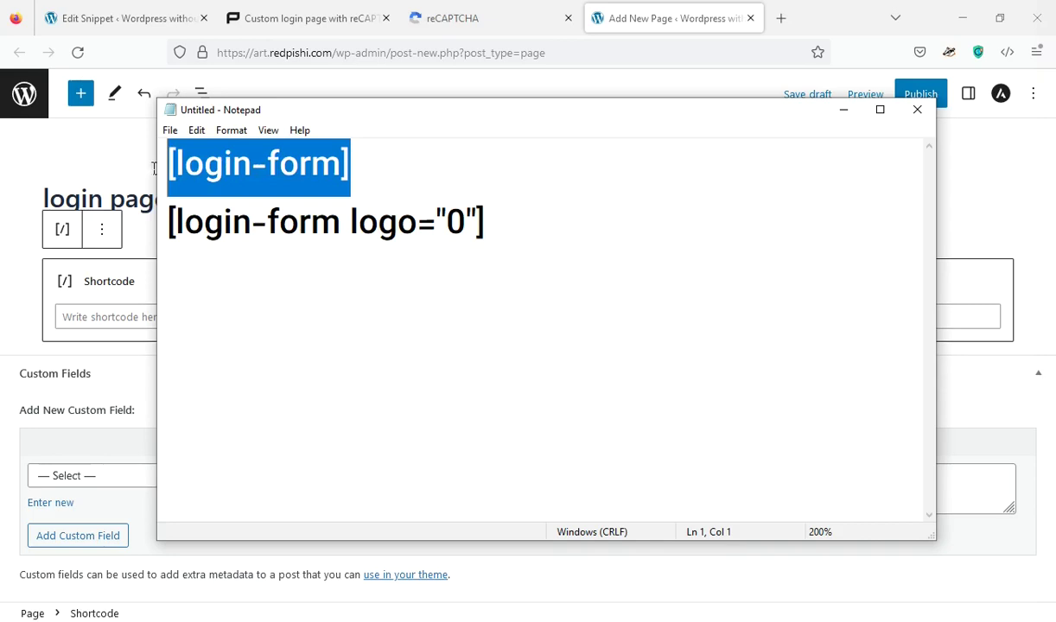
right_click(208, 170)
left_click(268, 227)
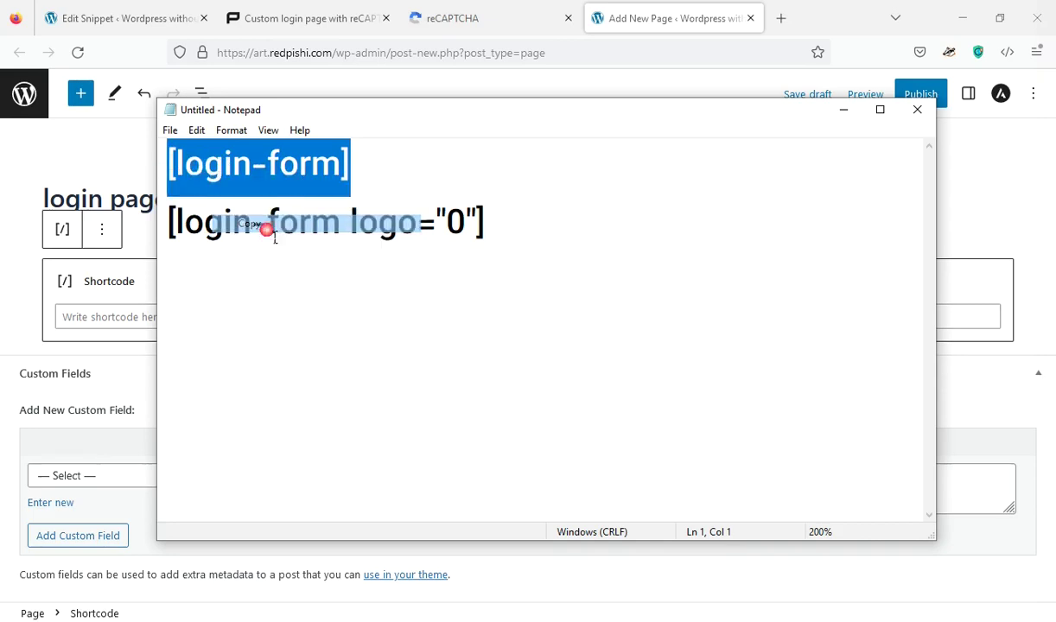
left_click(665, 9)
right_click(207, 310)
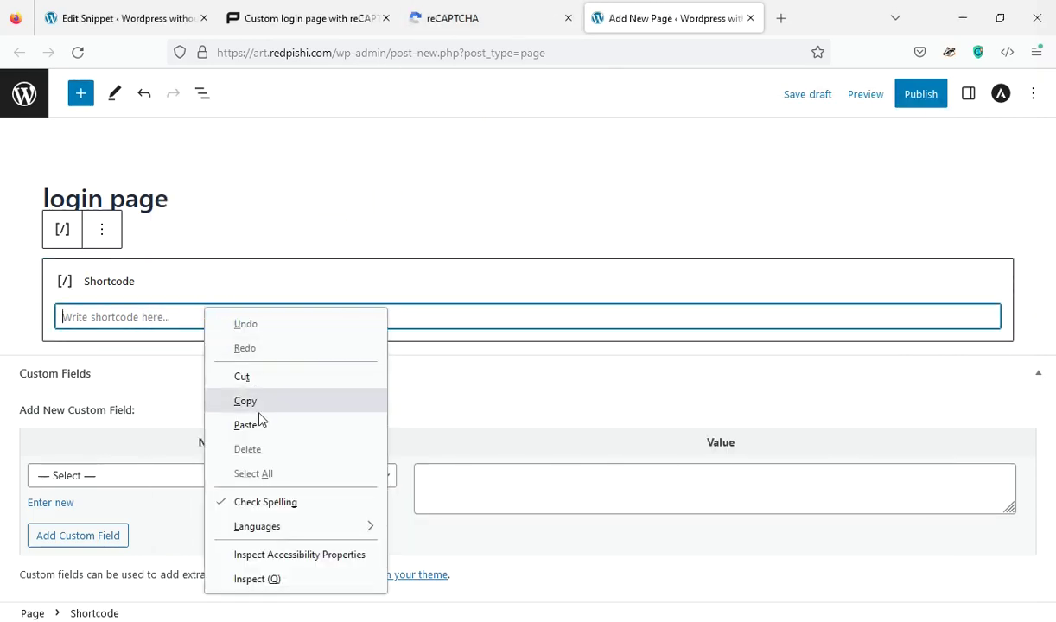
left_click(245, 425)
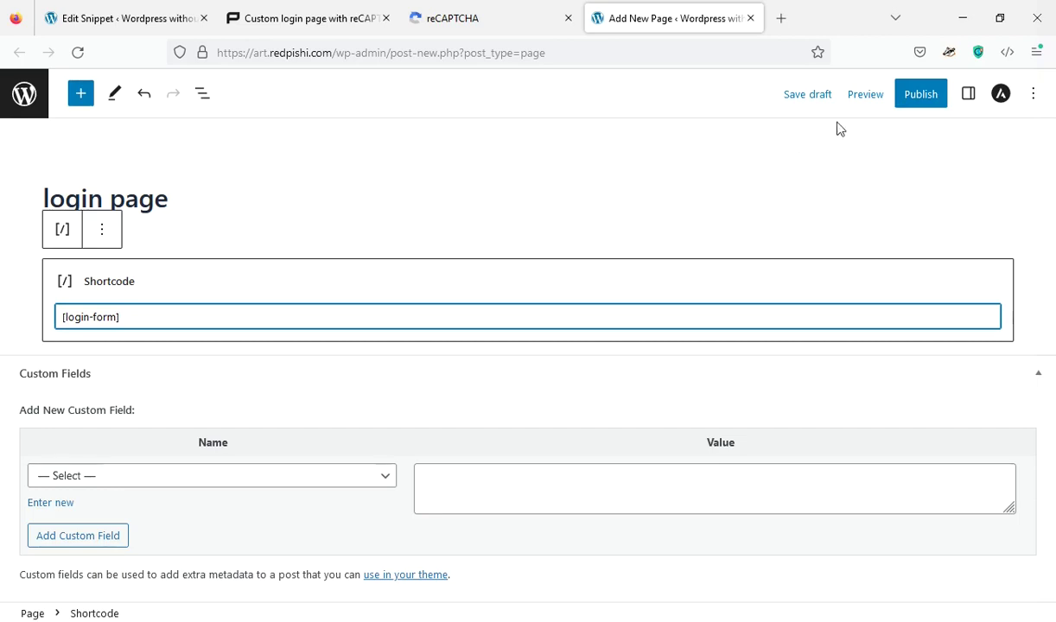
Publish the login page and view the live page, checking the text under its title.
left_click(921, 95)
left_click(919, 97)
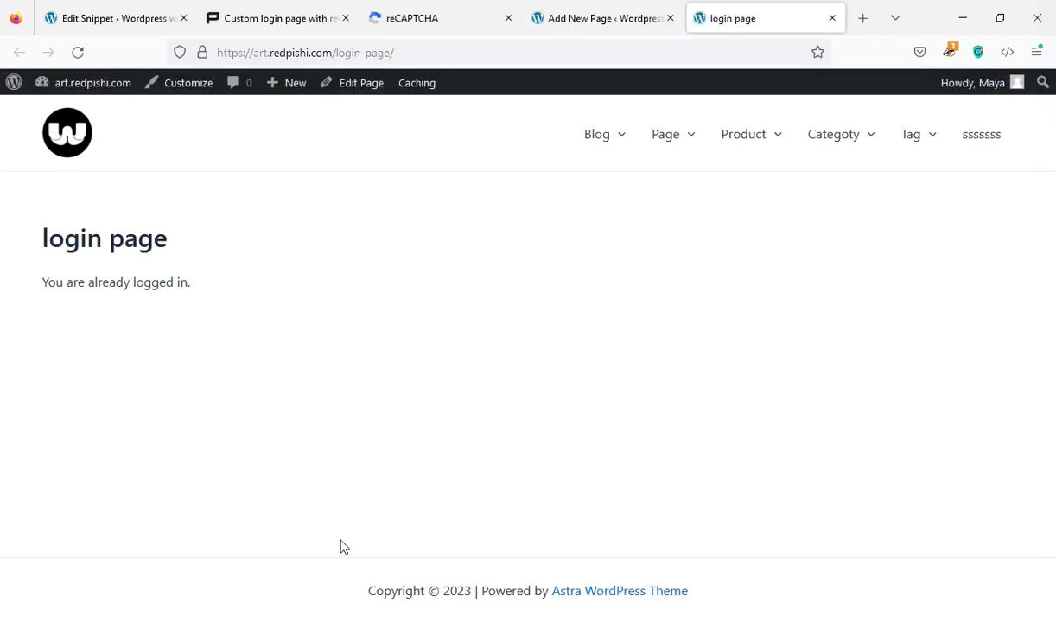
left_click_drag(54, 283, 155, 274)
left_click(163, 305)
Copy the live login page's address and open it in a new private Firefox window.
left_click(416, 62)
right_click(415, 61)
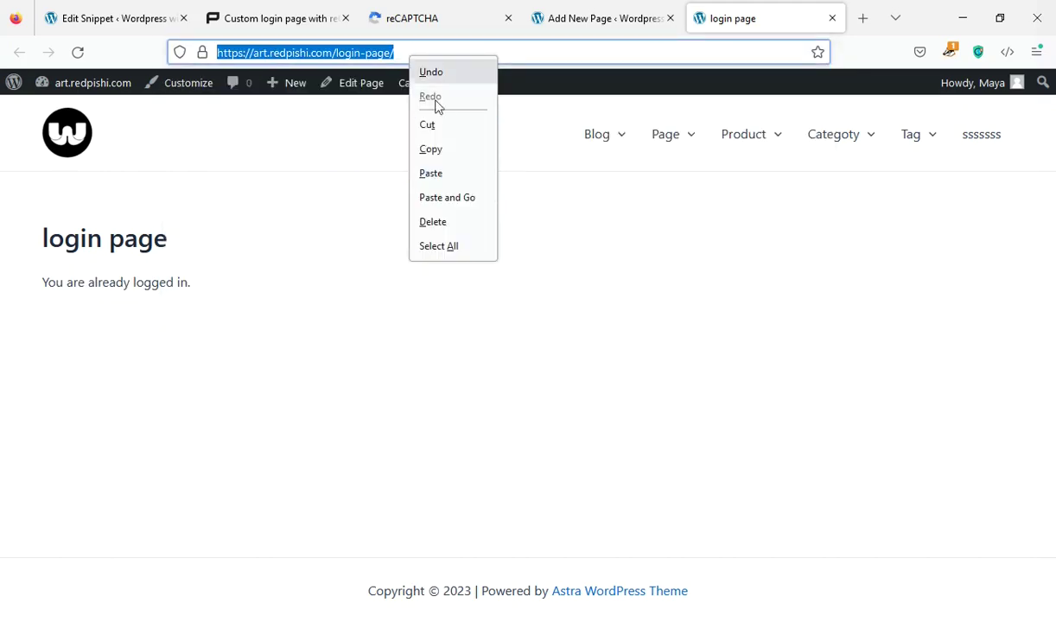
left_click(446, 153)
left_click(1037, 52)
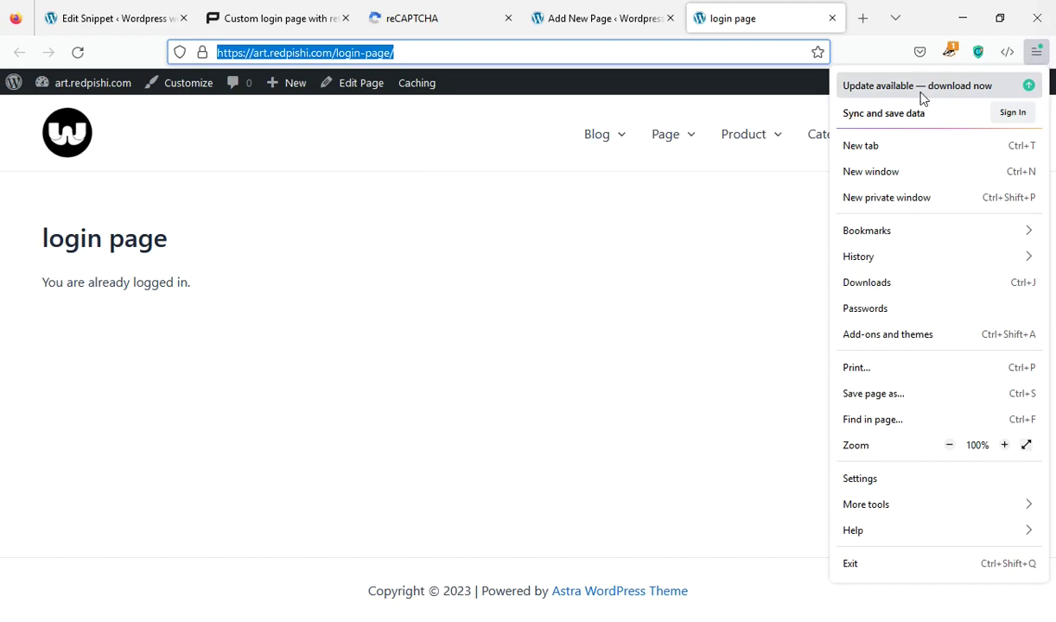
left_click(917, 204)
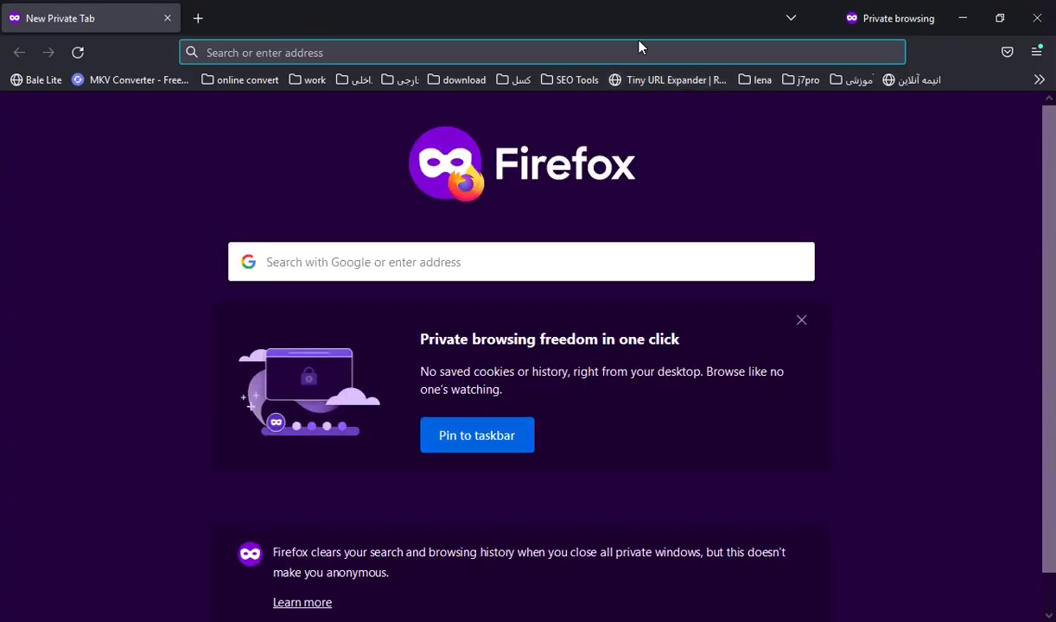
right_click(639, 50)
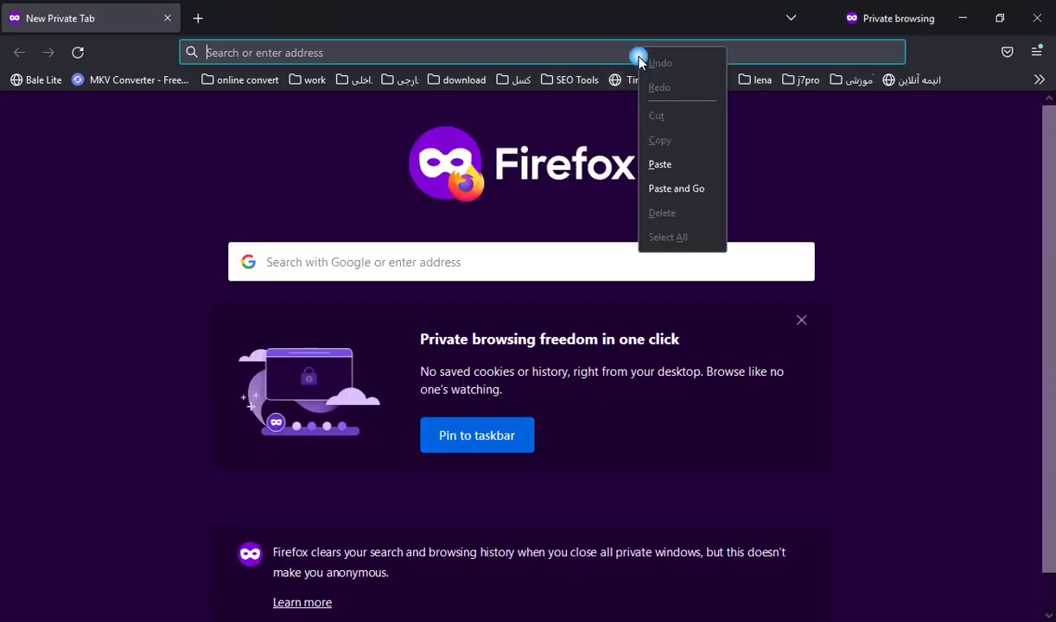
left_click(665, 197)
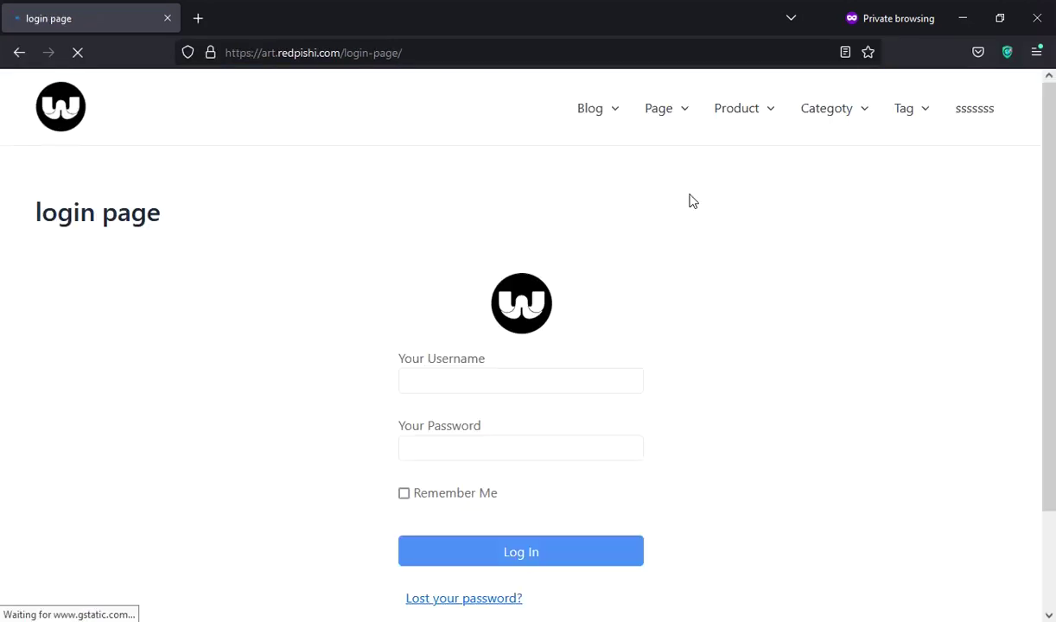
Examine the logged-out login form with its logo, input fields and reCAPTCHA box, then return to the WordPress editor.
scroll(1052, 406, "down", 2)
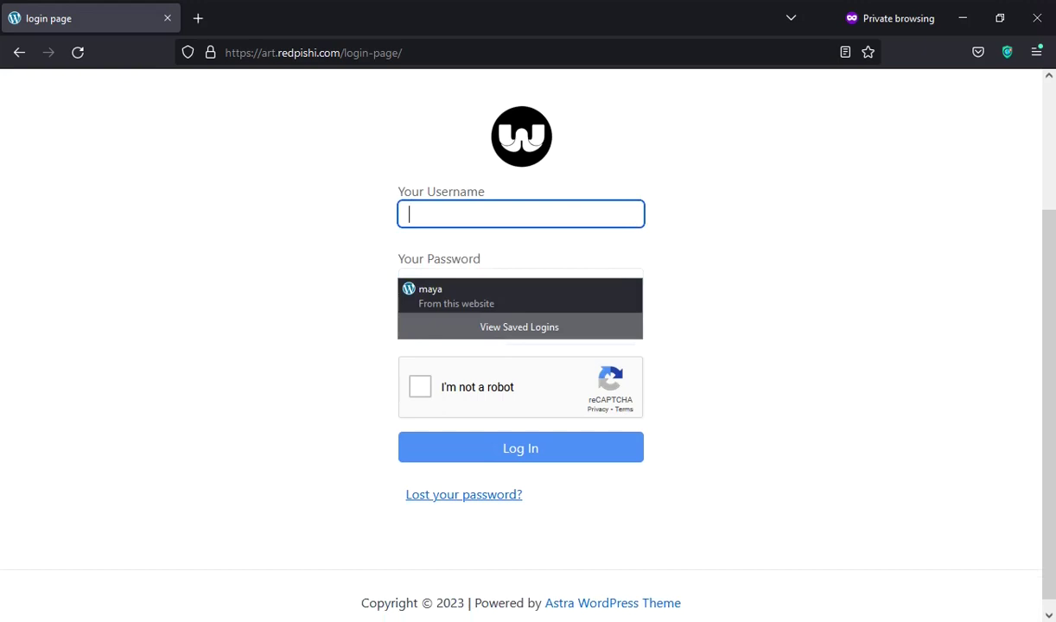
scroll(742, 385, "up", 2)
scroll(749, 368, "down", 1)
scroll(751, 369, "down", 2)
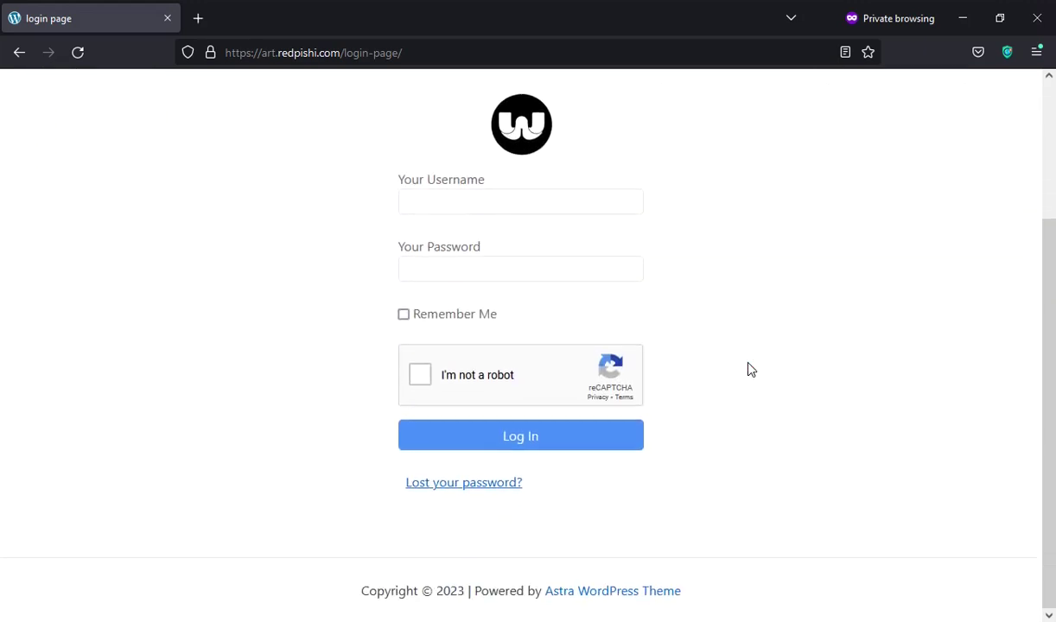
scroll(1052, 367, "up", 1)
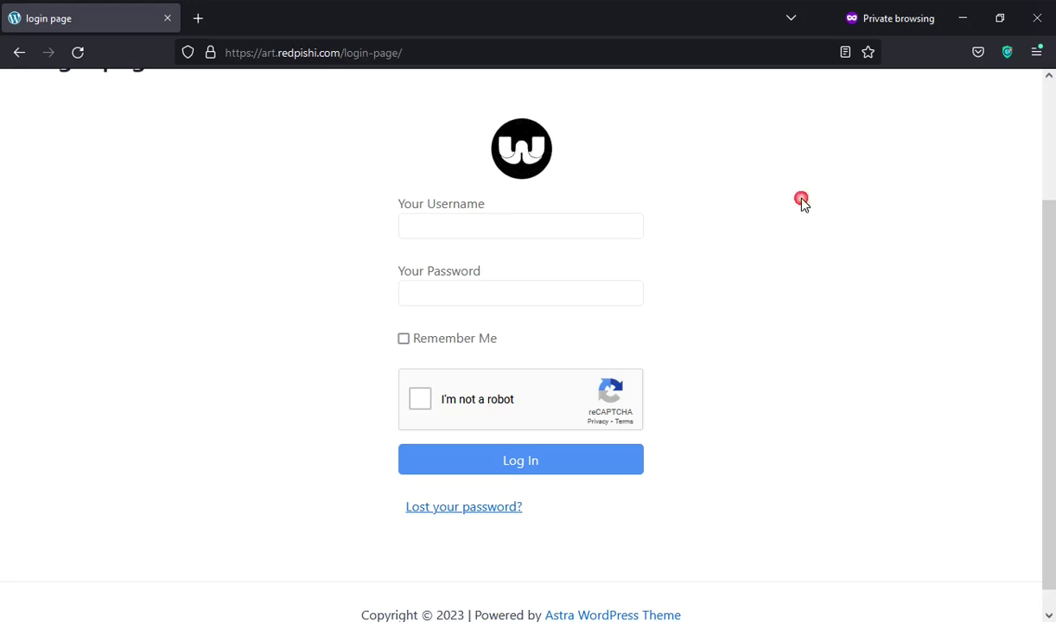
left_click(962, 17)
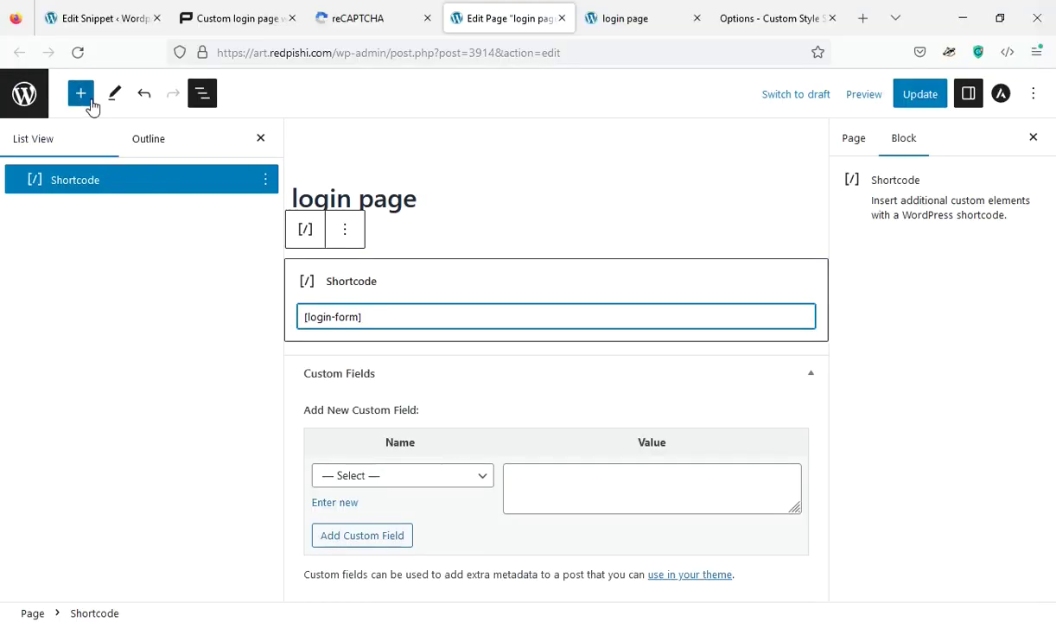
Search the blocks for "cov" and insert a Cover block below the Shortcode block.
left_click(87, 103)
left_click(126, 141)
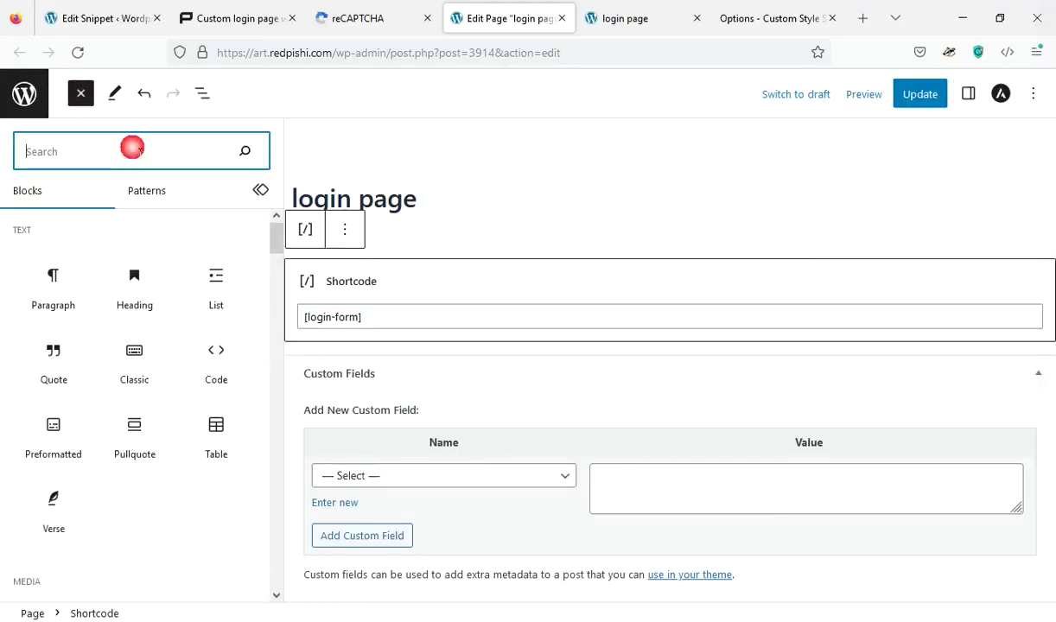
type("co")
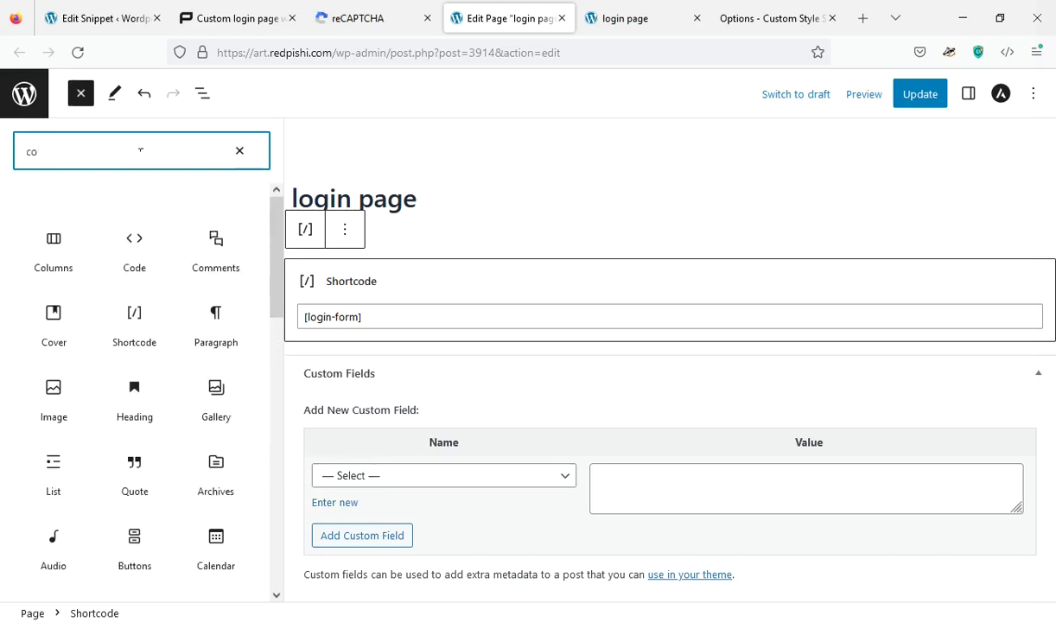
type("v")
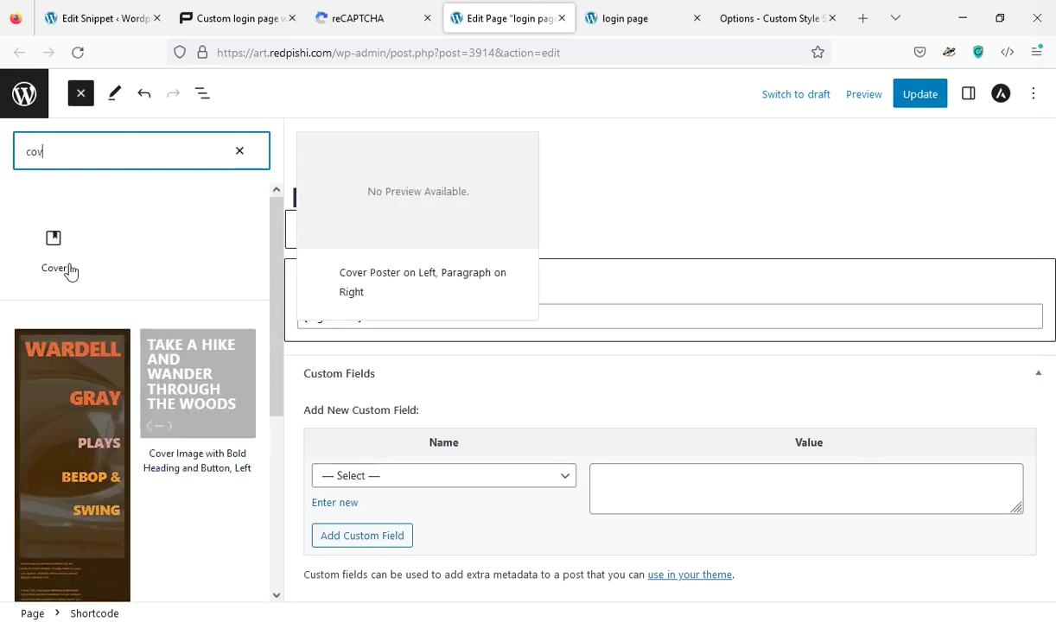
left_click(59, 253)
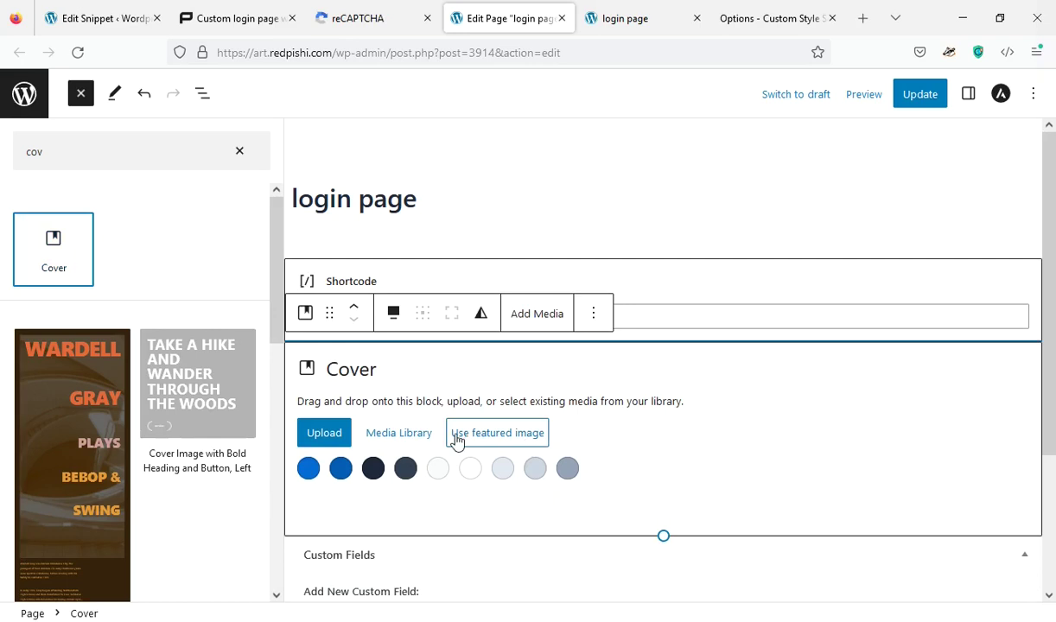
Set camera-background.webp from the Media Library as the Cover block's image.
left_click(410, 442)
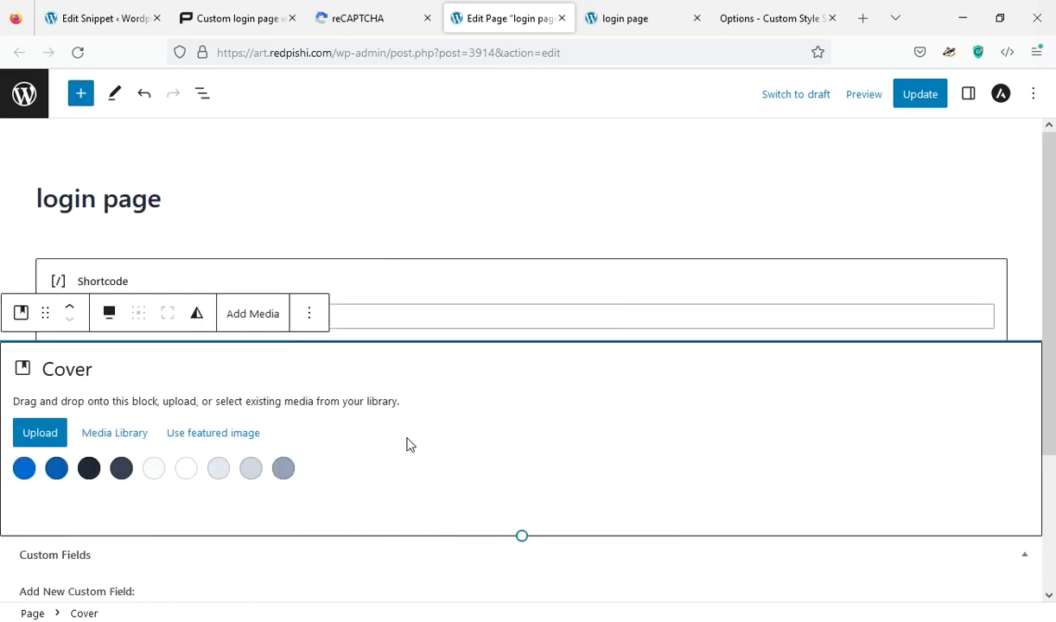
left_click(148, 441)
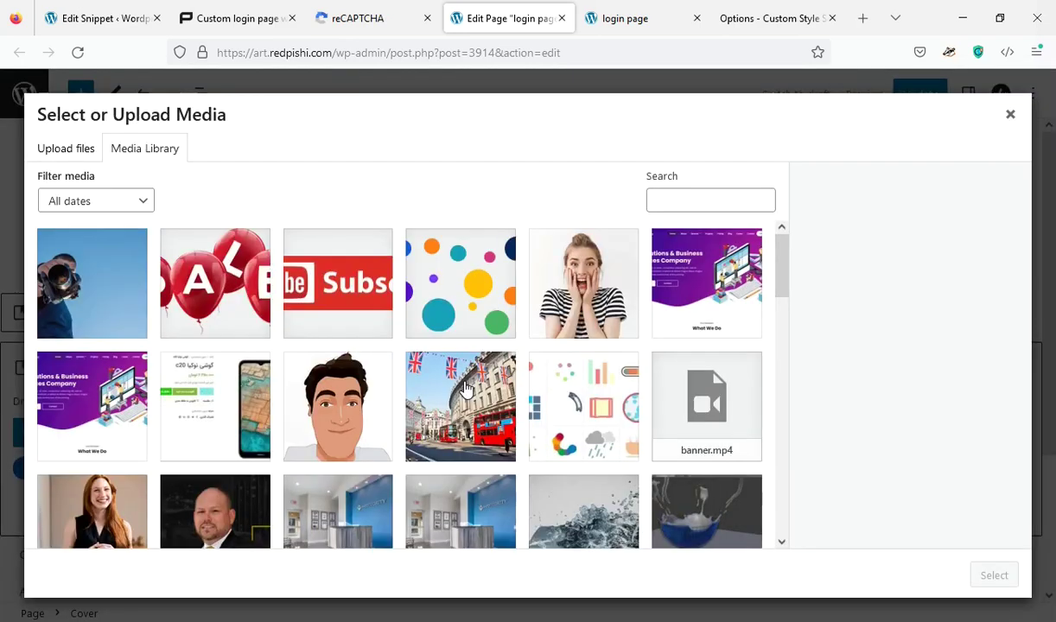
left_click(51, 260)
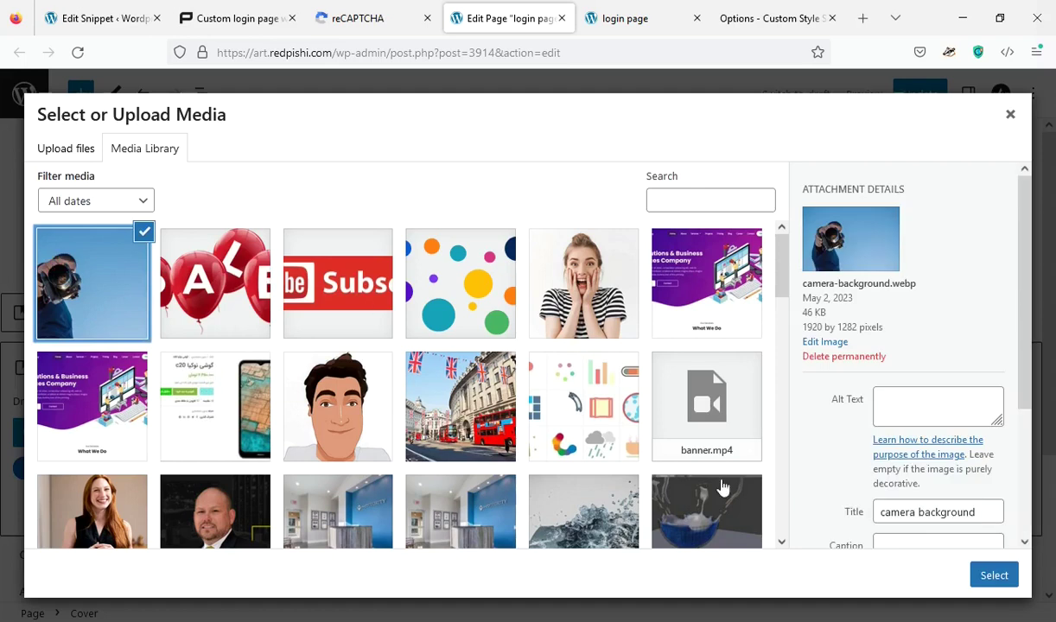
left_click(990, 577)
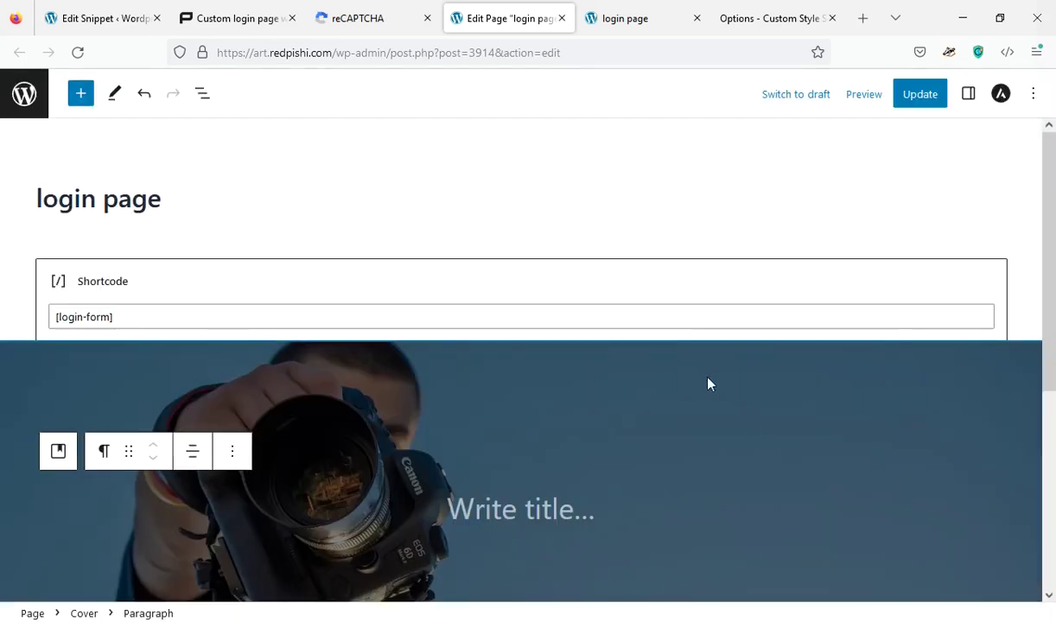
Delete the placeholder title paragraph inside the Cover block.
scroll(877, 238, "down", 3)
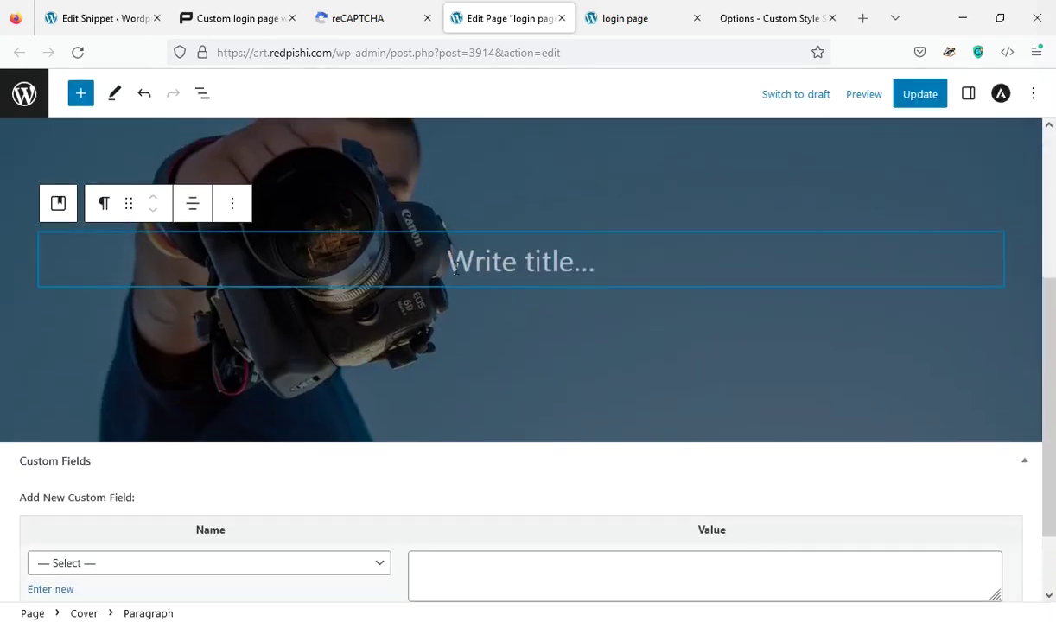
left_click(455, 264)
left_click(359, 203)
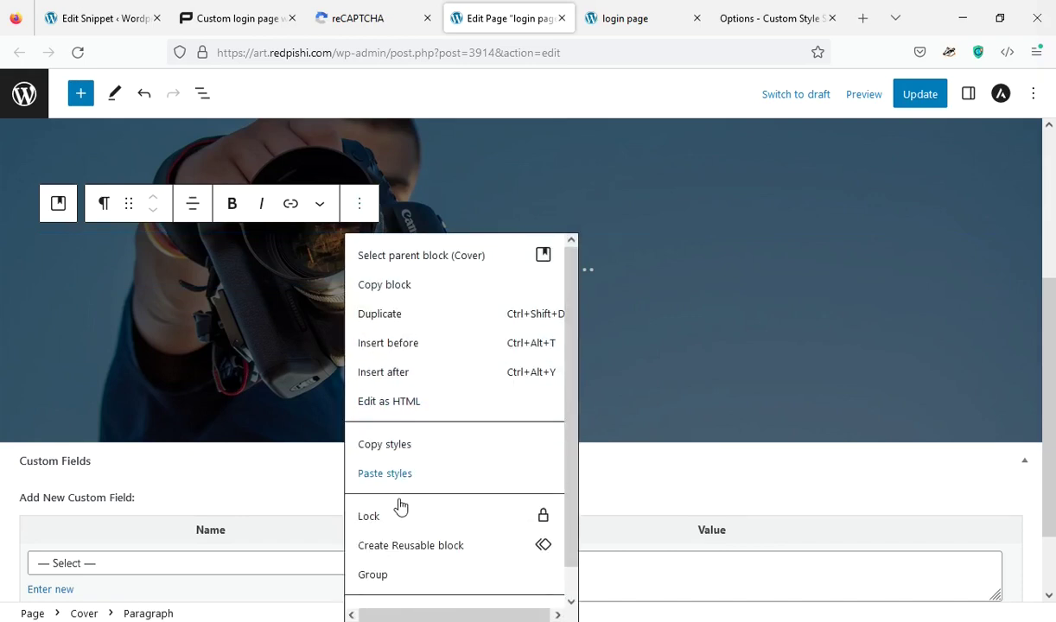
scroll(400, 508, "down", 1)
left_click(401, 586)
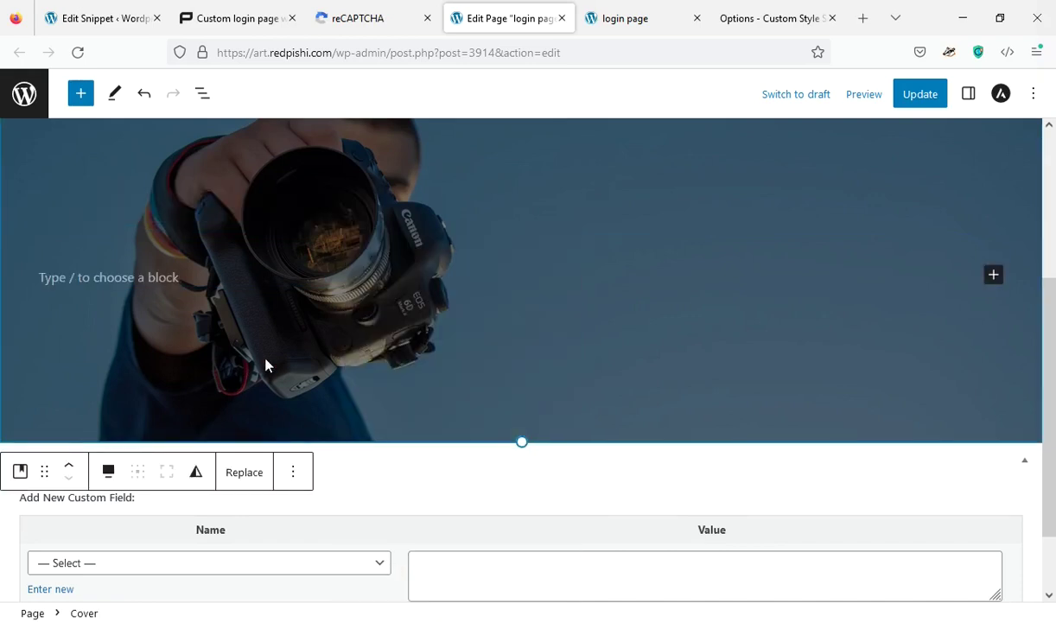
Add a Columns block with the 50 / 50 layout inside the Cover block.
left_click(993, 276)
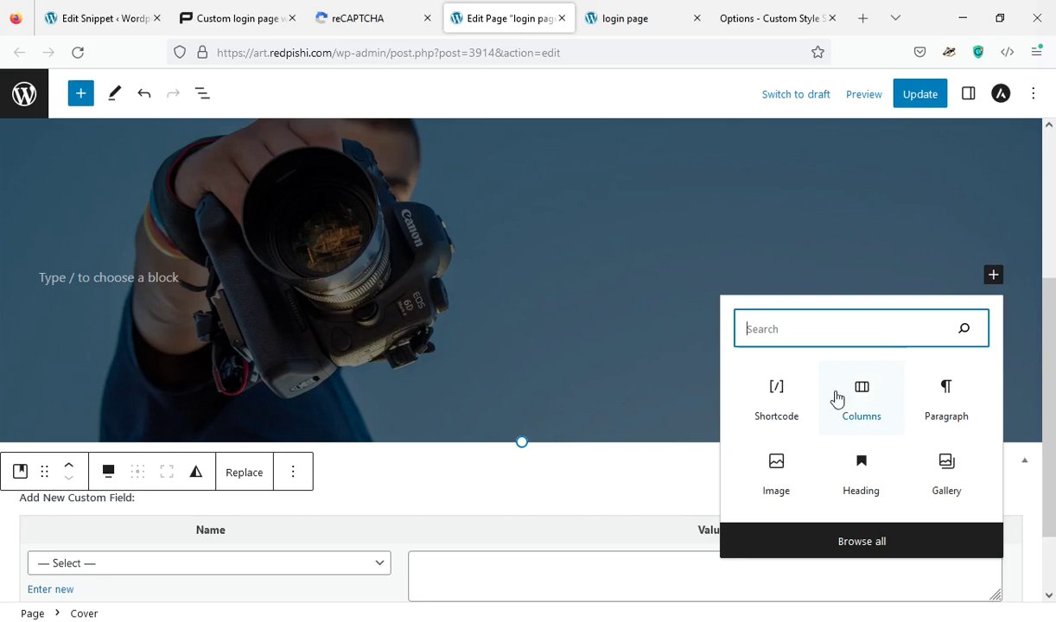
left_click(840, 400)
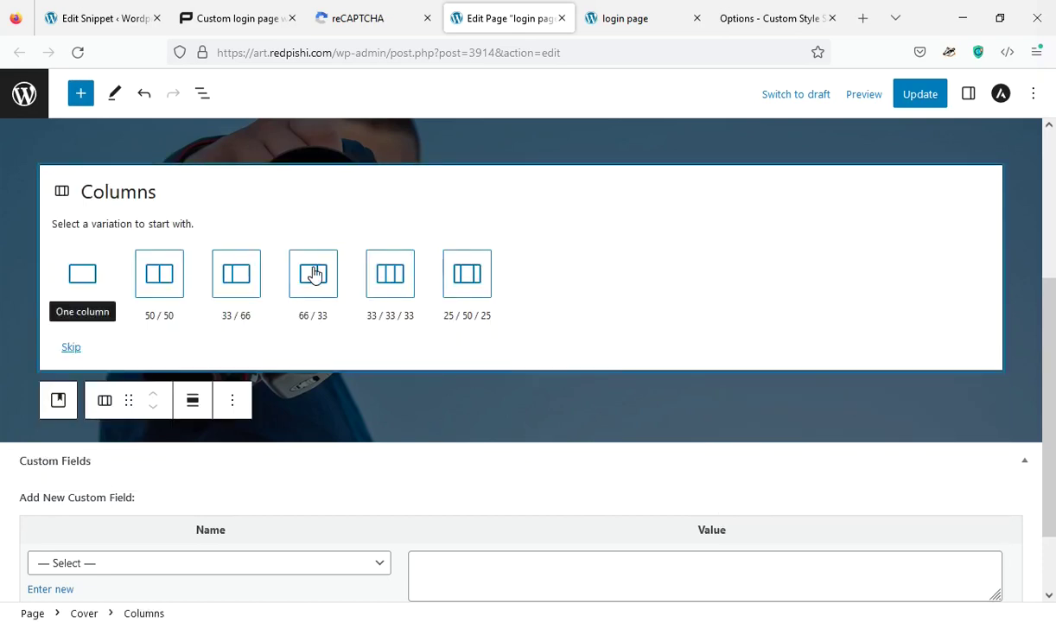
left_click(167, 285)
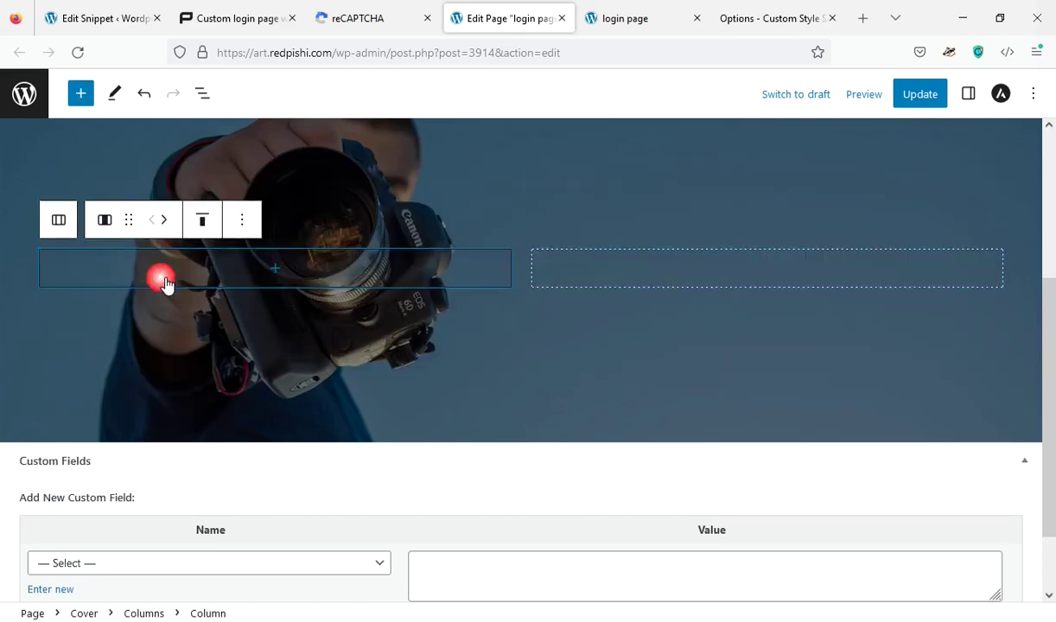
Move the [login-form] Shortcode block into the second column of the Cover block.
scroll(367, 299, "up", 3)
left_click(134, 234)
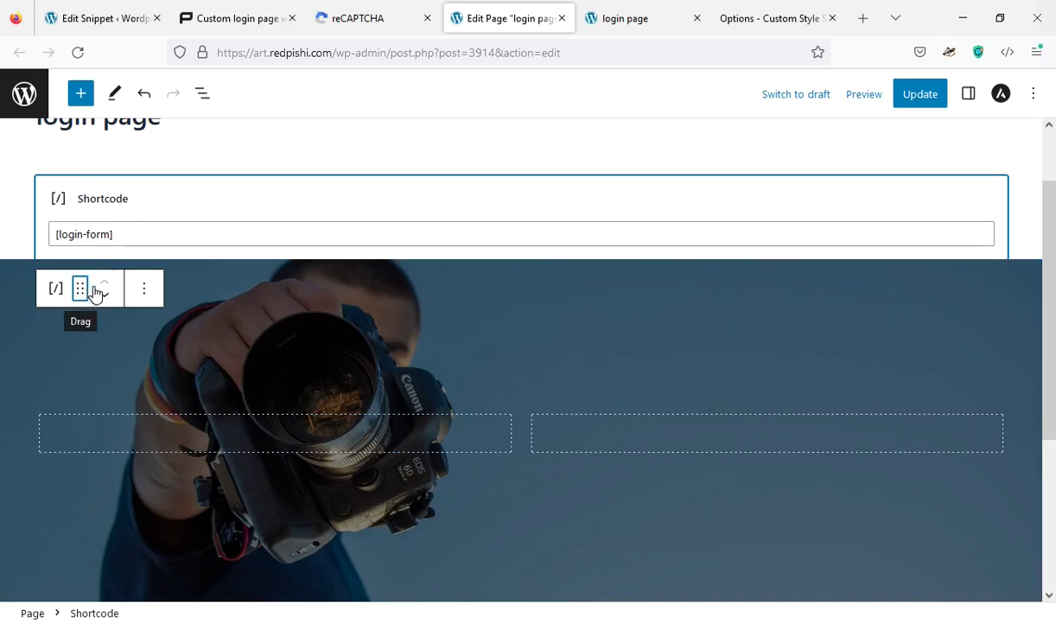
left_click_drag(90, 294, 774, 271)
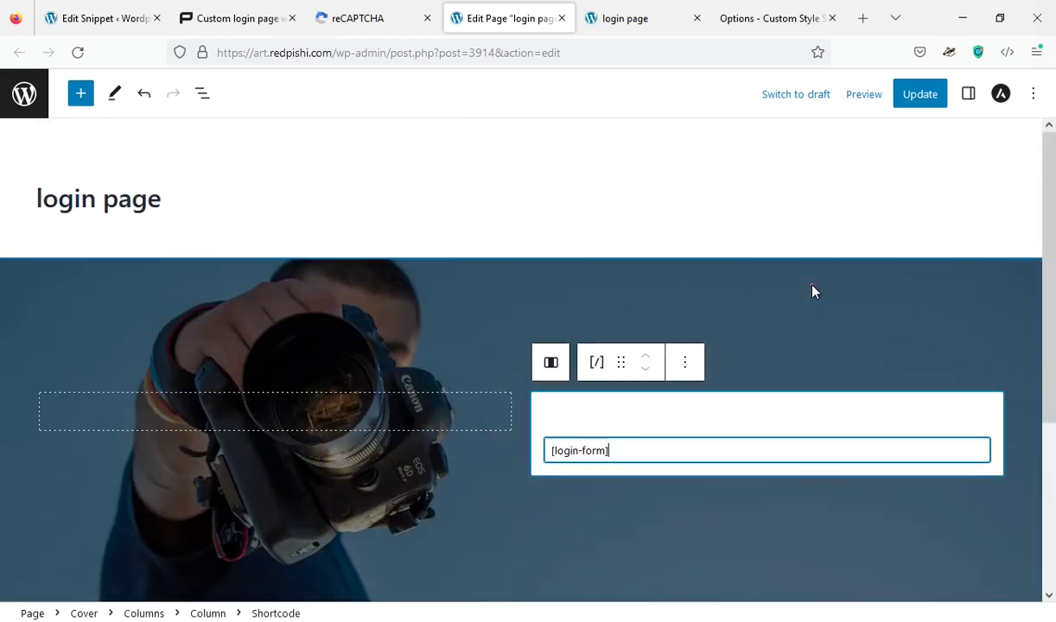
Set the Cover block's overlay opacity to 0 in its style settings.
left_click(774, 271)
left_click(967, 95)
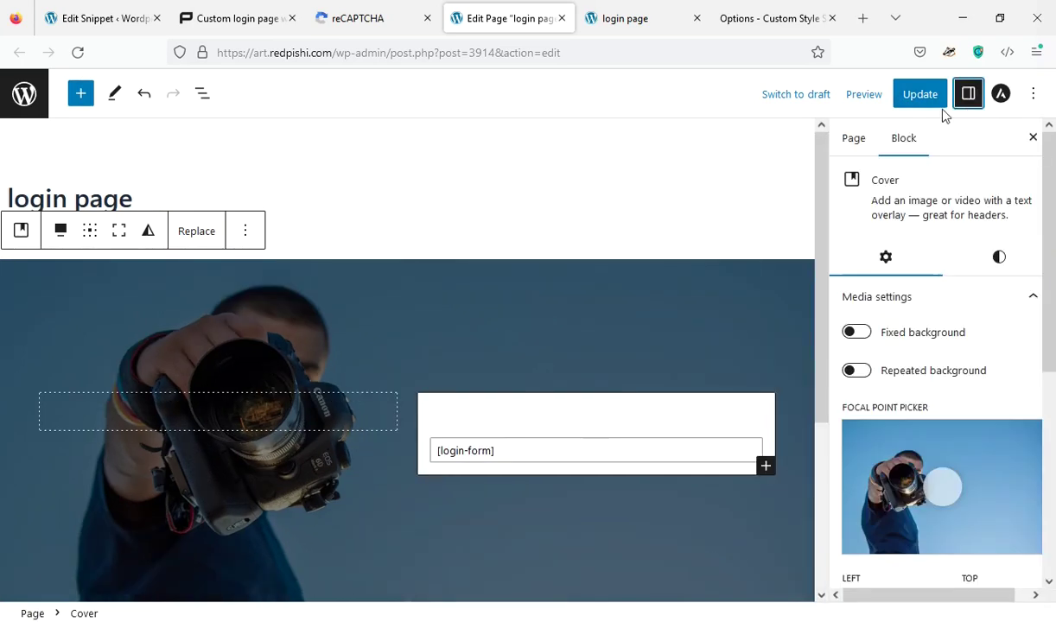
scroll(955, 322, "down", 5)
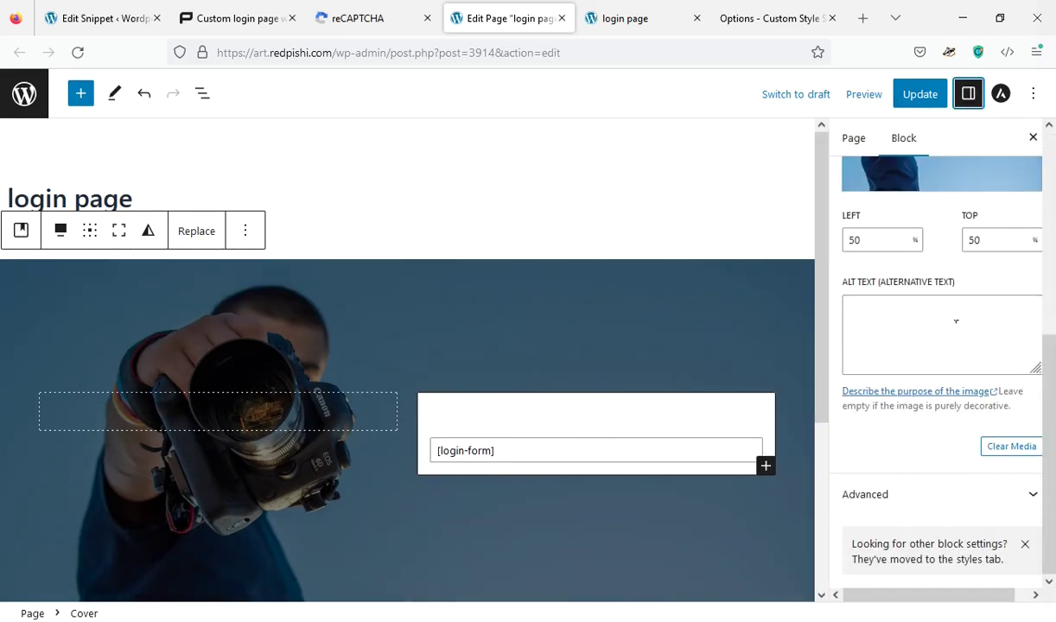
scroll(955, 322, "up", 3)
scroll(954, 326, "up", 2)
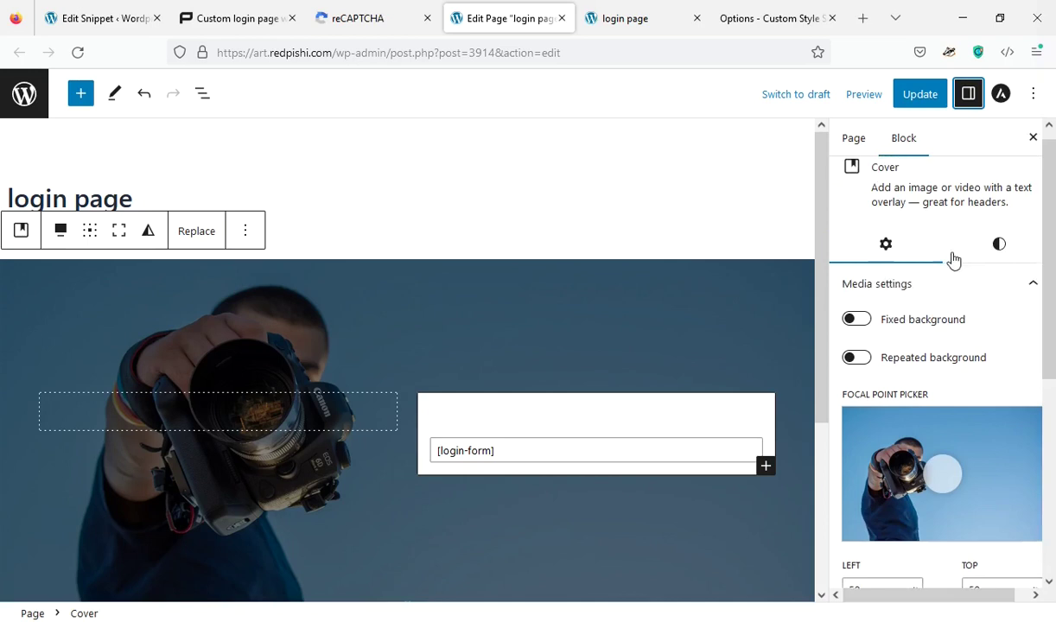
left_click(990, 270)
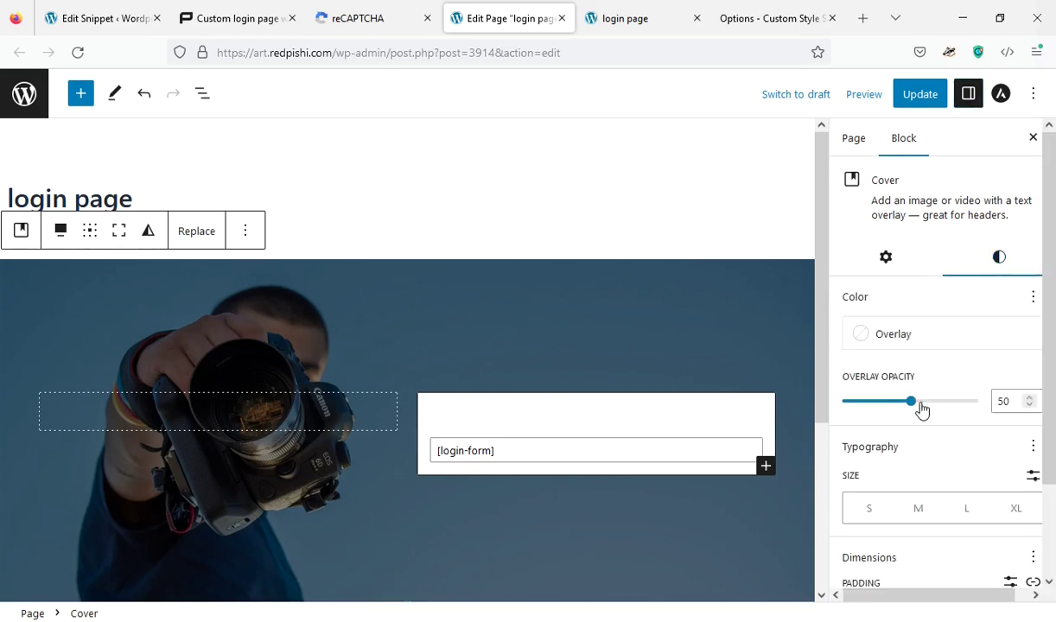
left_click_drag(919, 404, 849, 406)
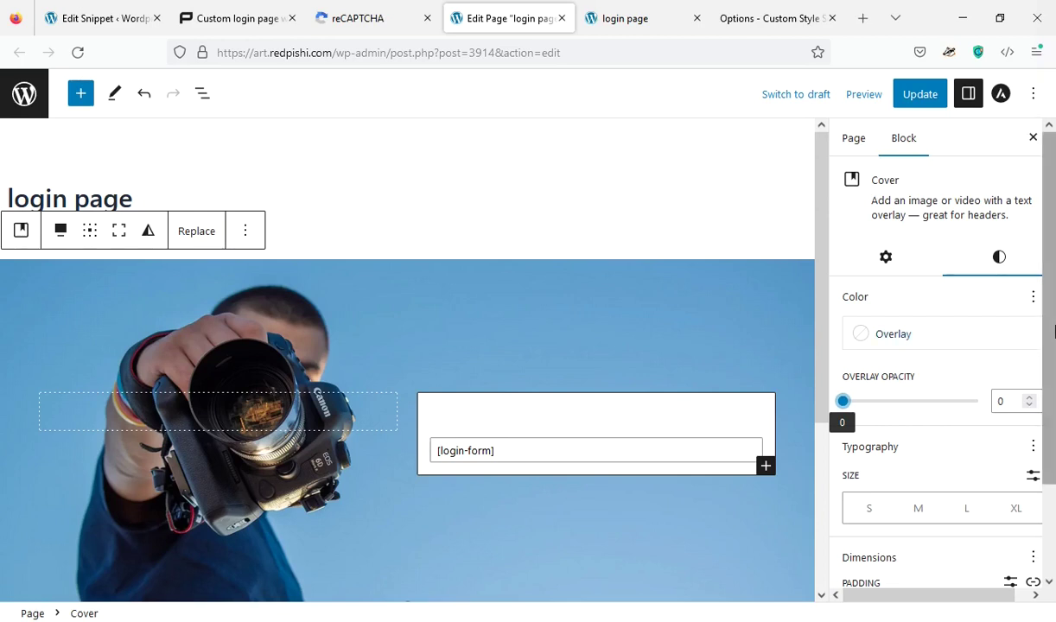
Set the minimum height of the Cover block to 100 VH.
scroll(922, 446, "down", 3)
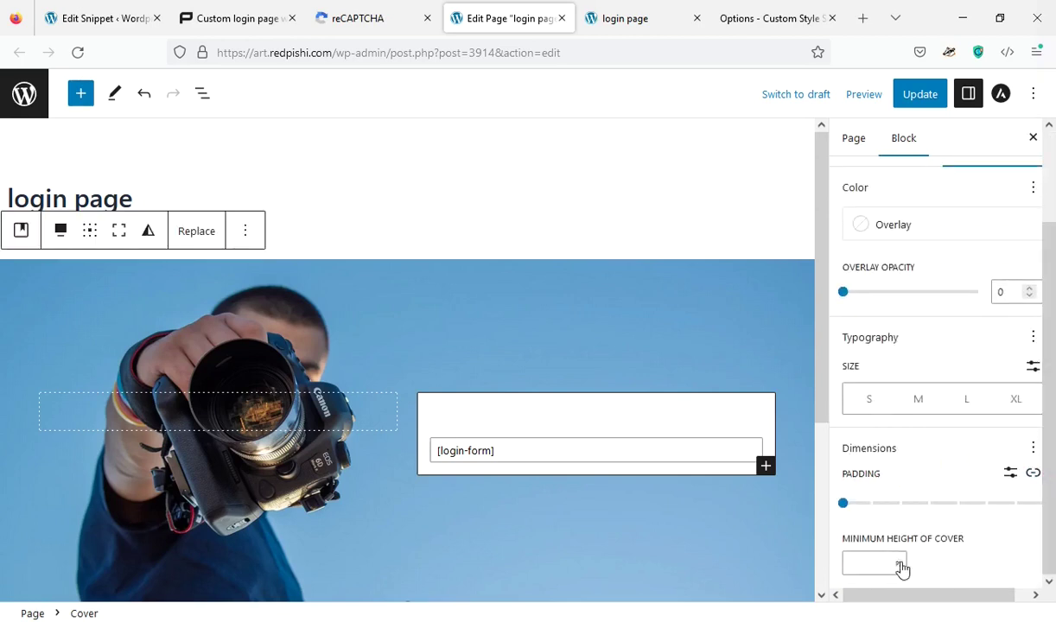
left_click(899, 564)
left_click(900, 540)
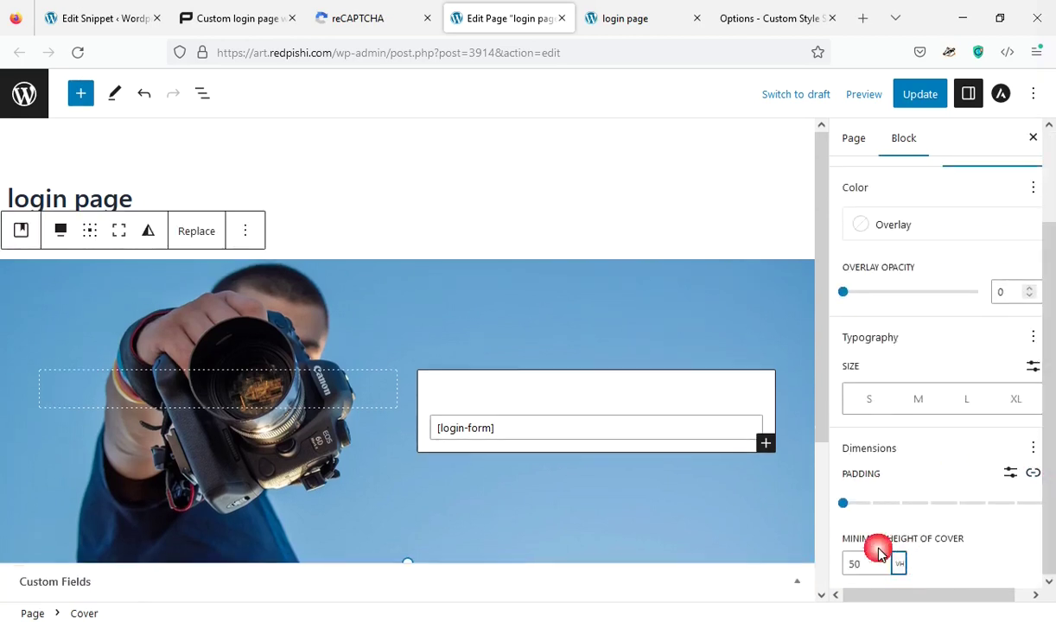
double_click(854, 563)
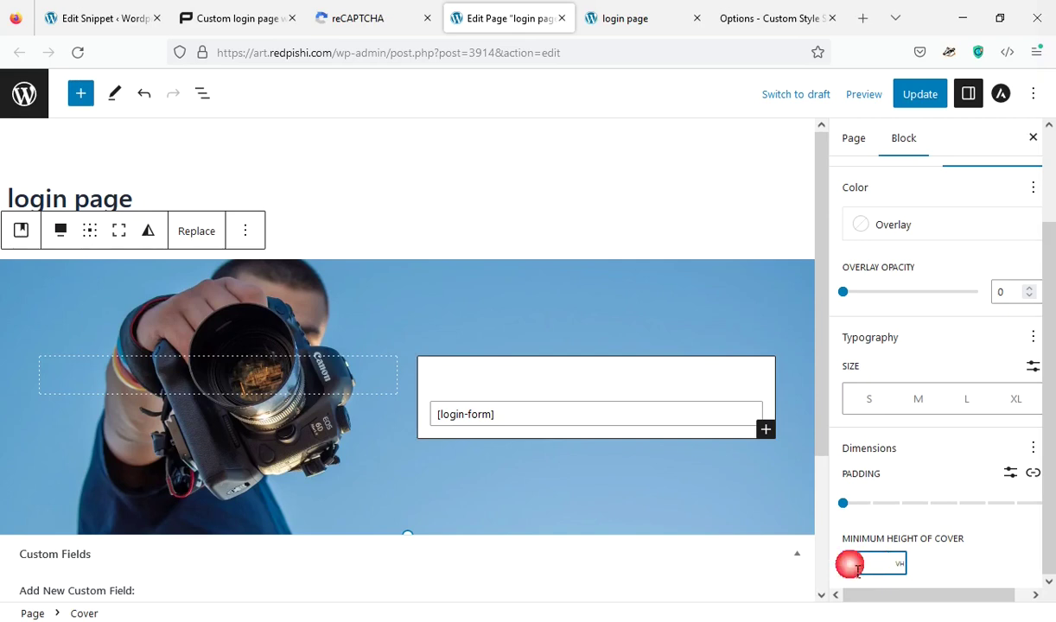
type("100")
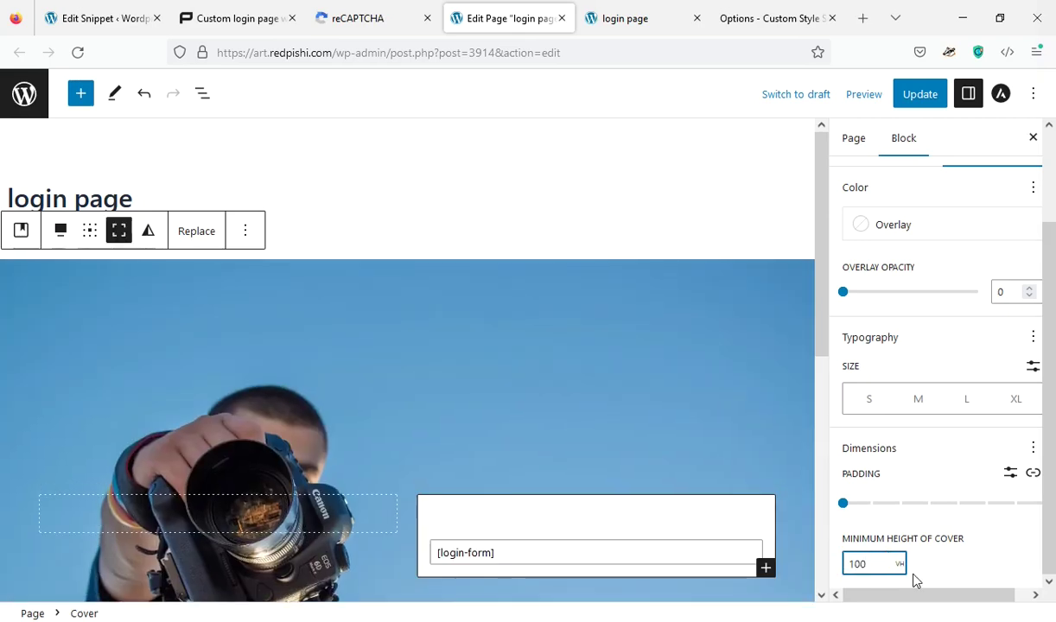
left_click_drag(816, 301, 796, 266)
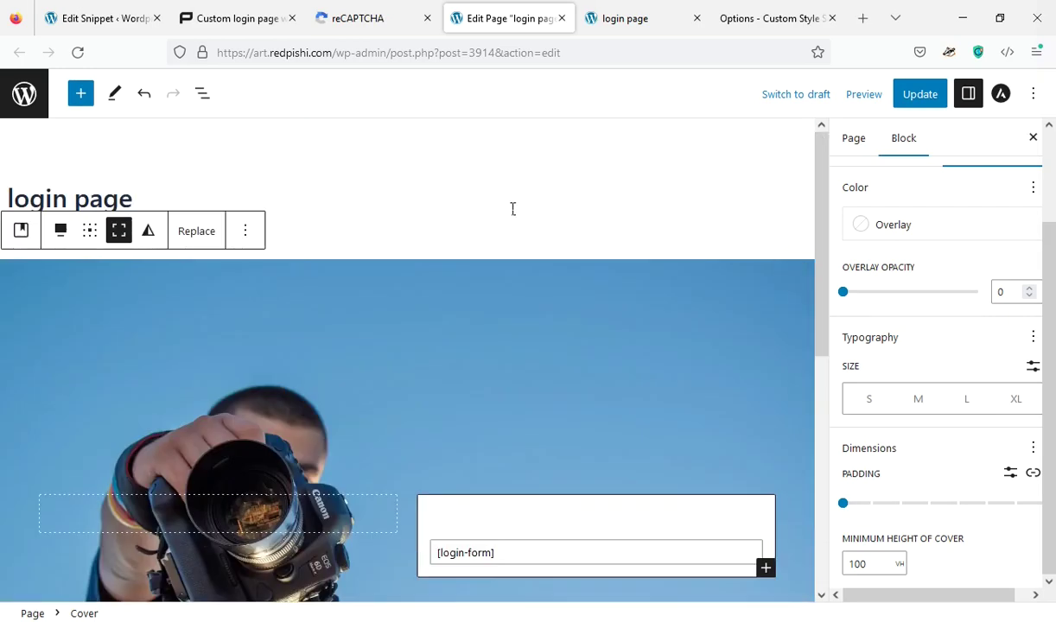
Disable the header and footer for this page in the Astra settings and update the page.
left_click(1001, 93)
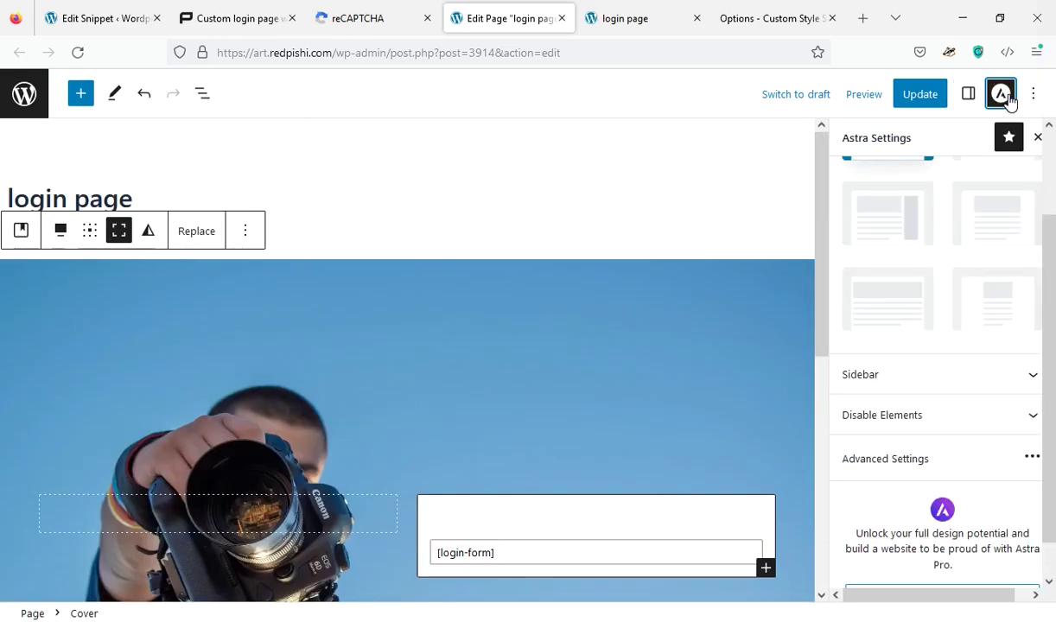
left_click(942, 419)
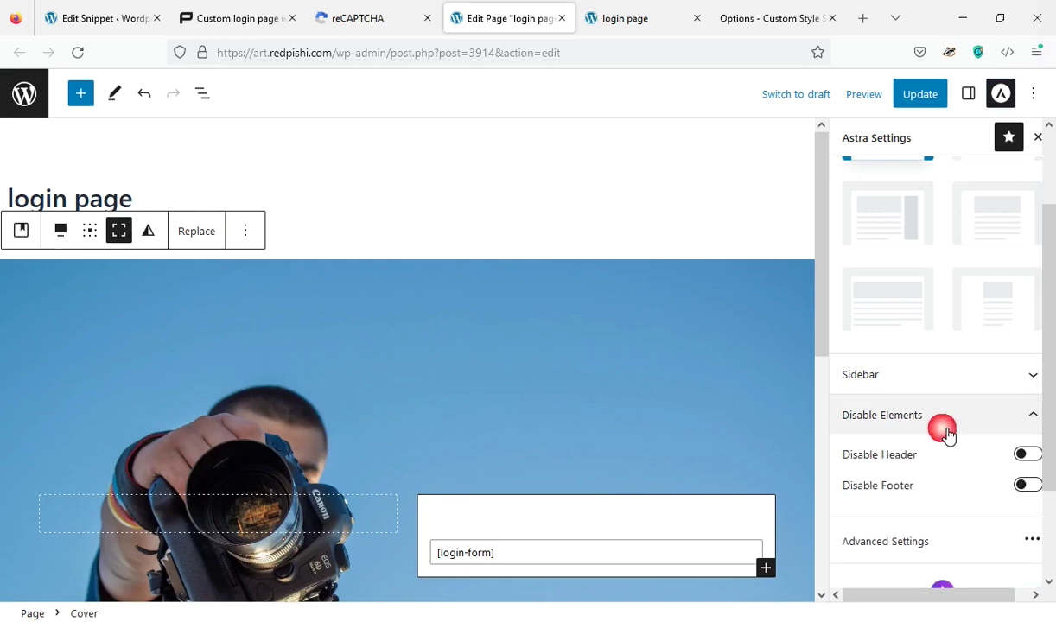
left_click(1026, 454)
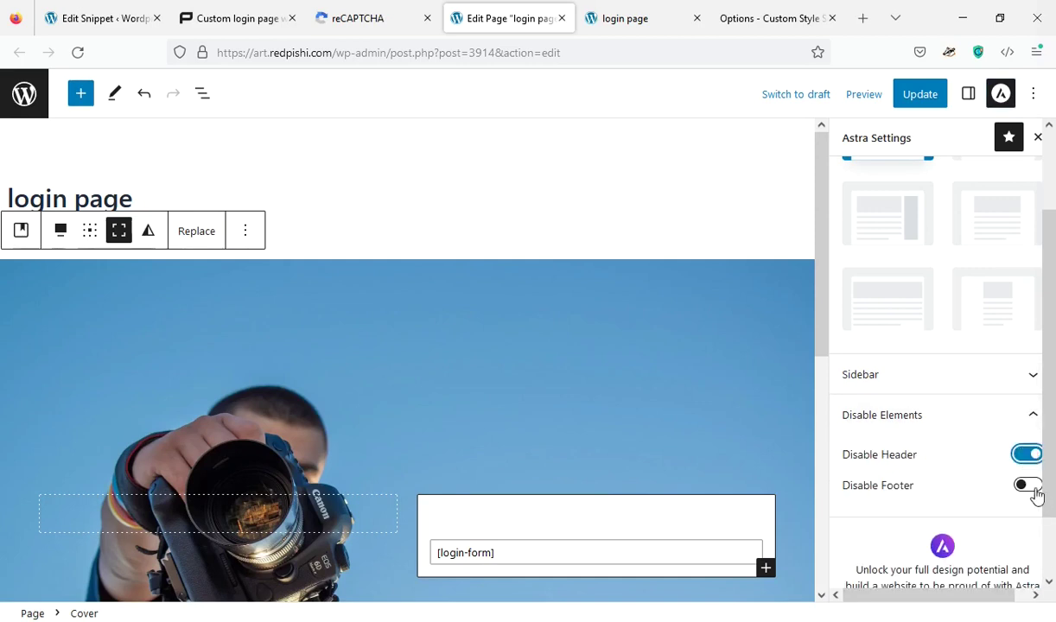
left_click(1033, 489)
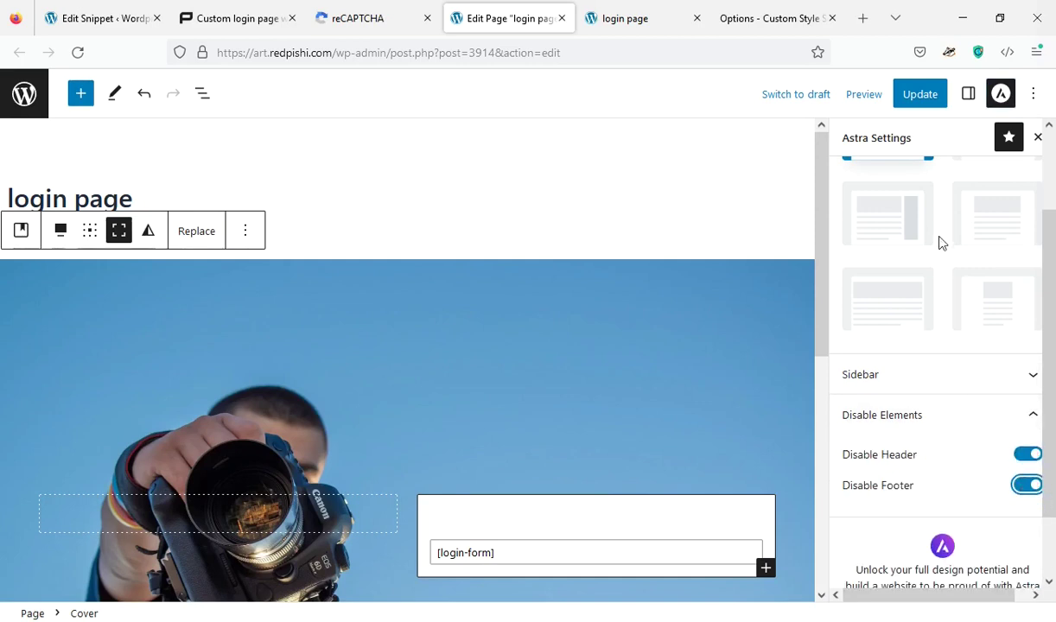
scroll(941, 243, "up", 2)
left_click(919, 97)
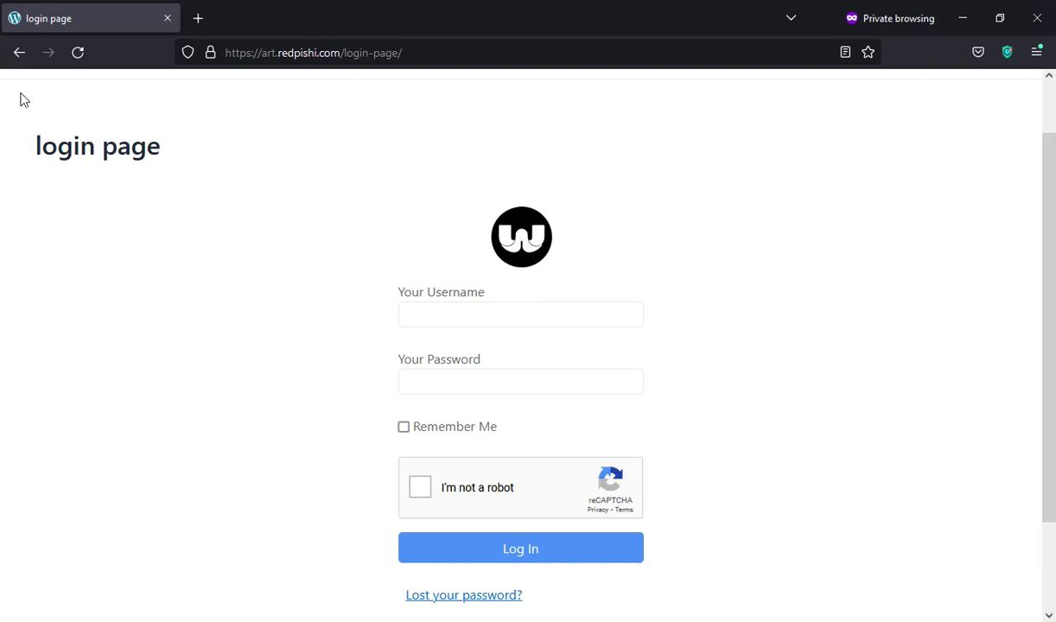
Switch to the private browsing window, reload the login page and submit the login form with empty fields.
left_click(77, 53)
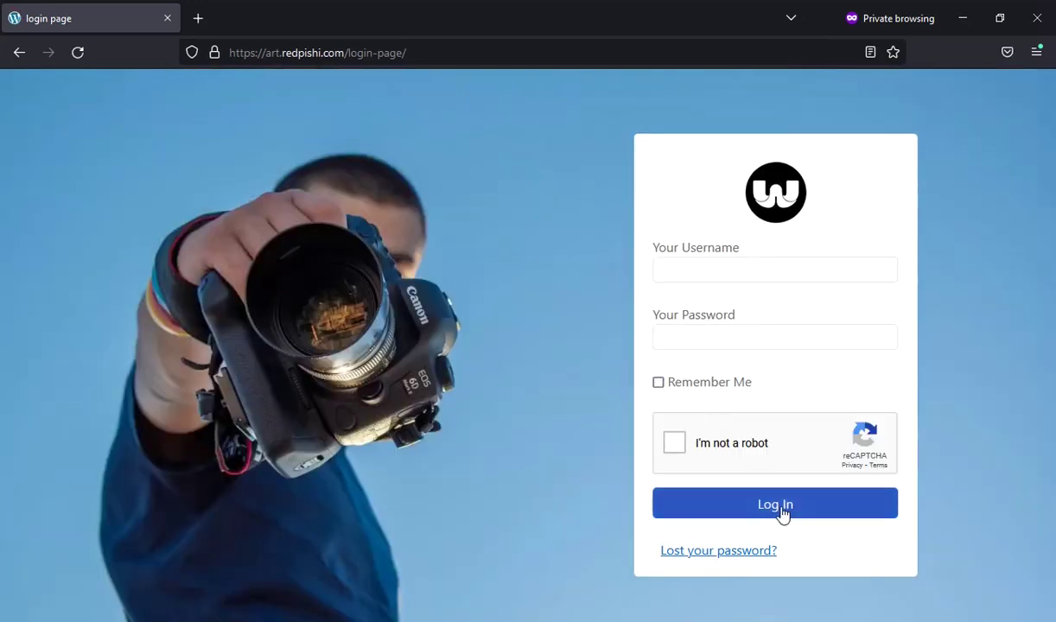
left_click(782, 509)
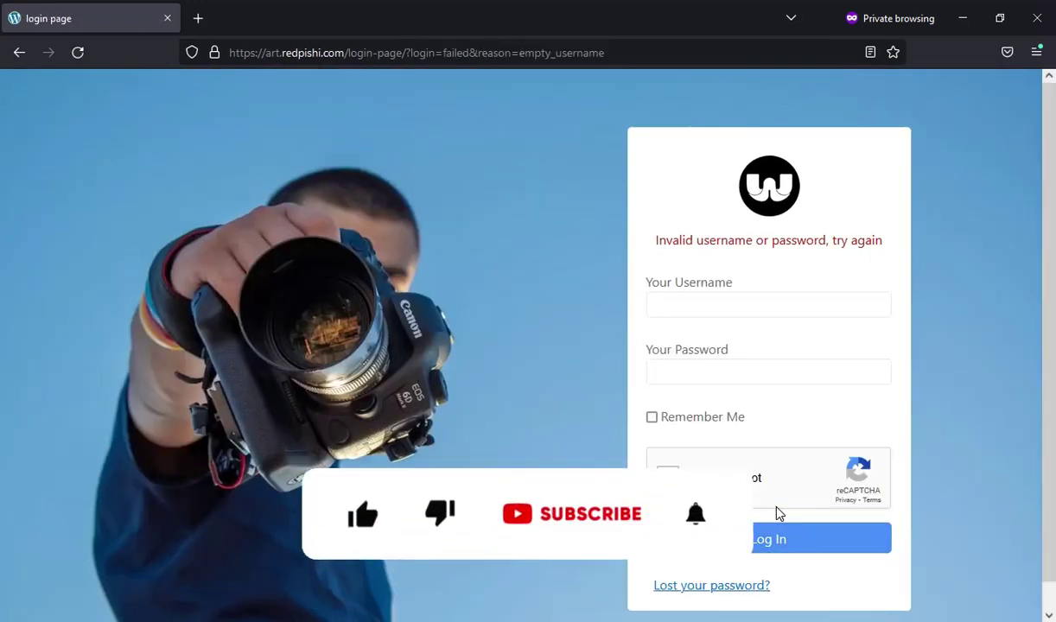
Log in with the saved username and password, completing the reCAPTCHA challenge by selecting the tractor images.
left_click(659, 302)
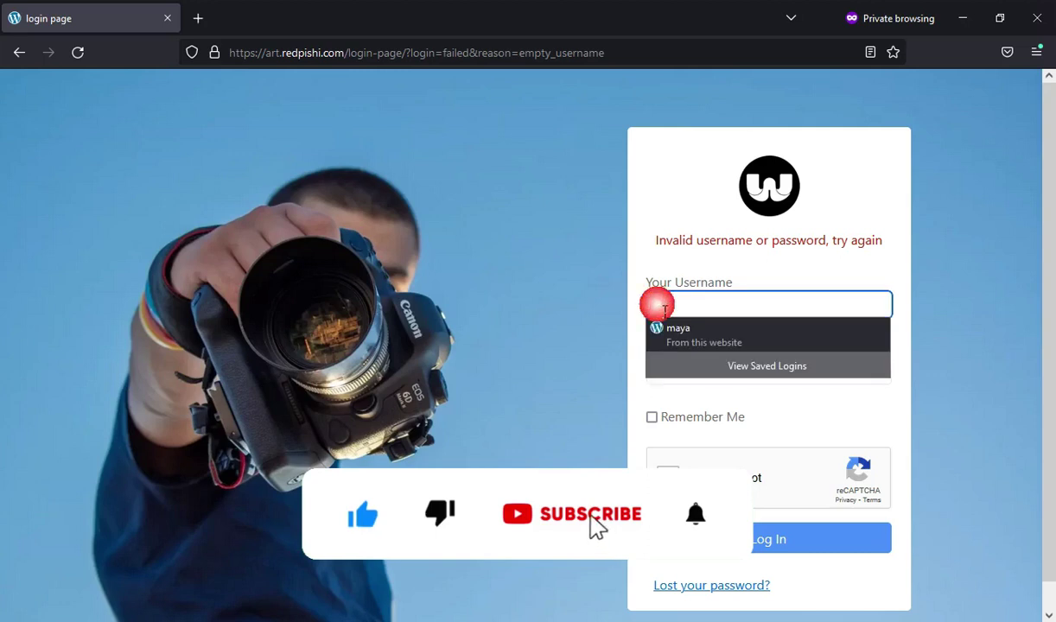
left_click(672, 337)
left_click(669, 473)
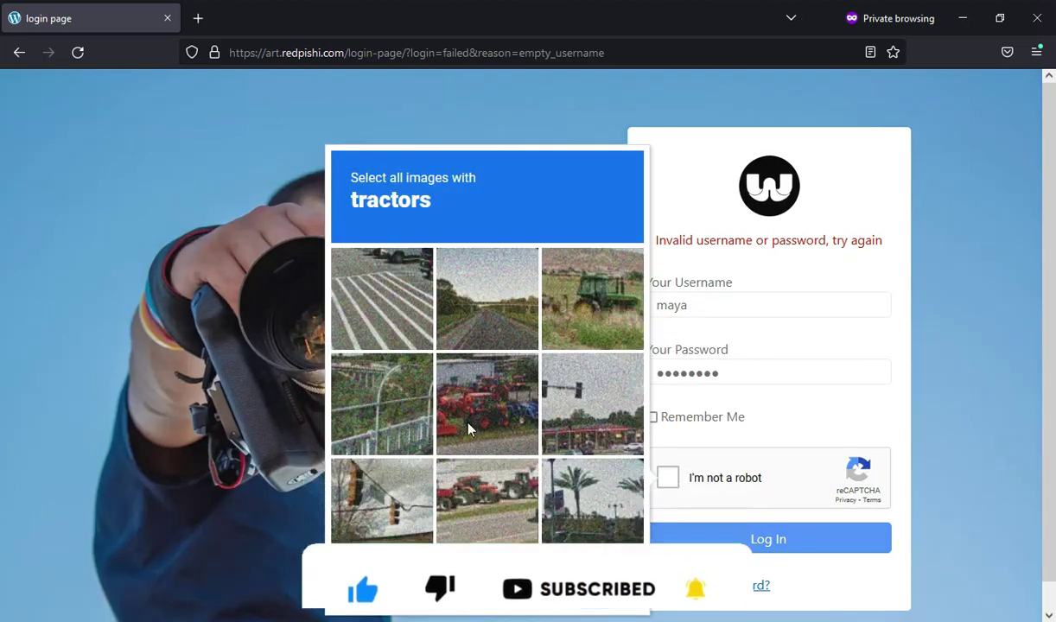
left_click(487, 402)
left_click(503, 497)
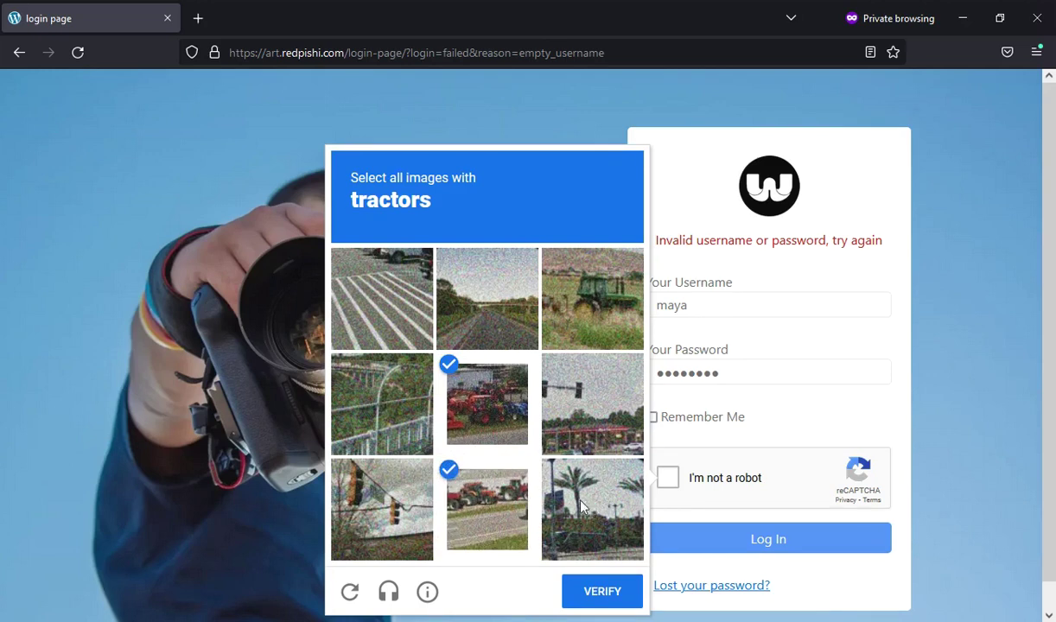
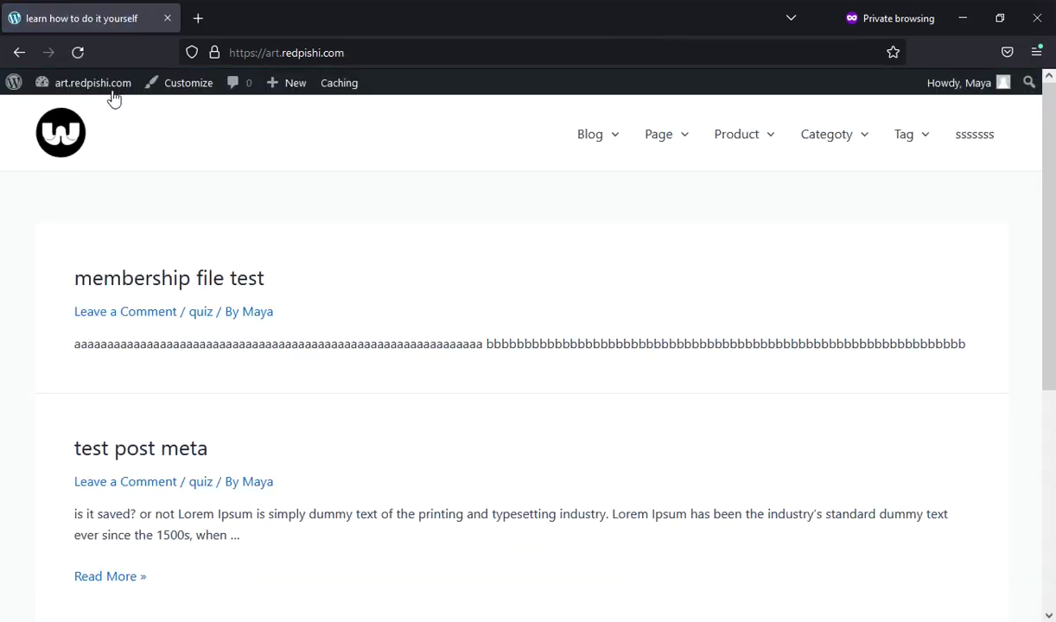
mouse_move(887, 115)
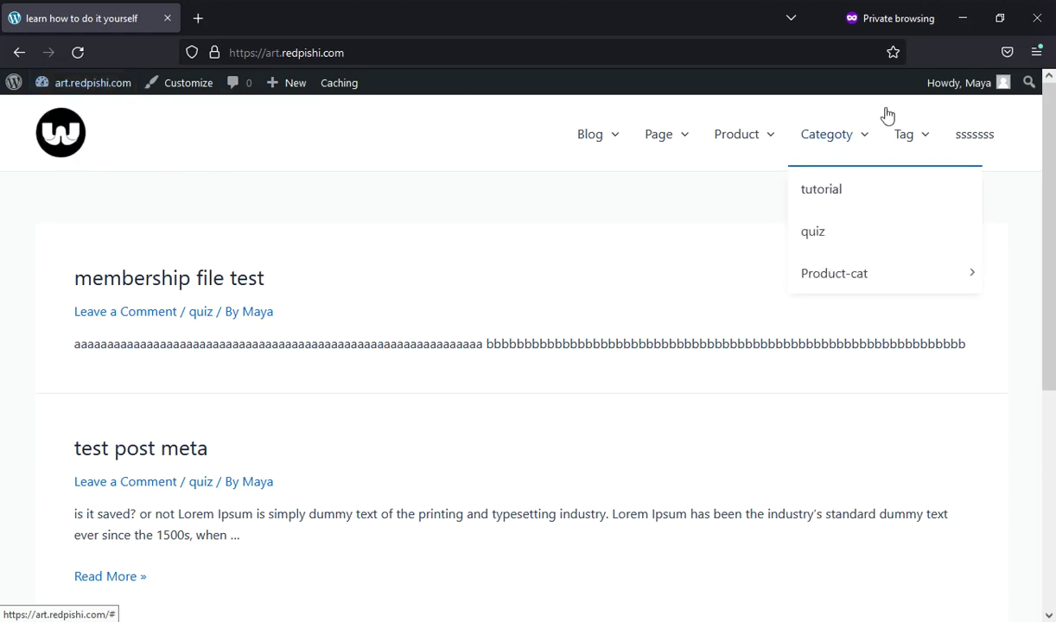
mouse_move(946, 90)
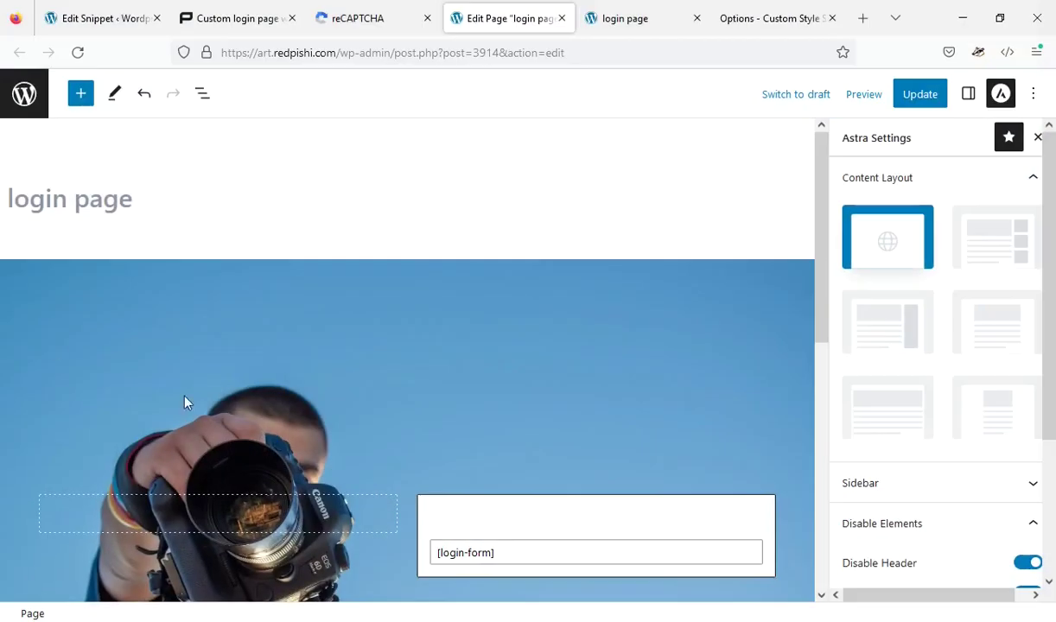
Add the attribute logo="0" to the [login-form] shortcode in the page editor and update the page.
scroll(531, 437, "down", 2)
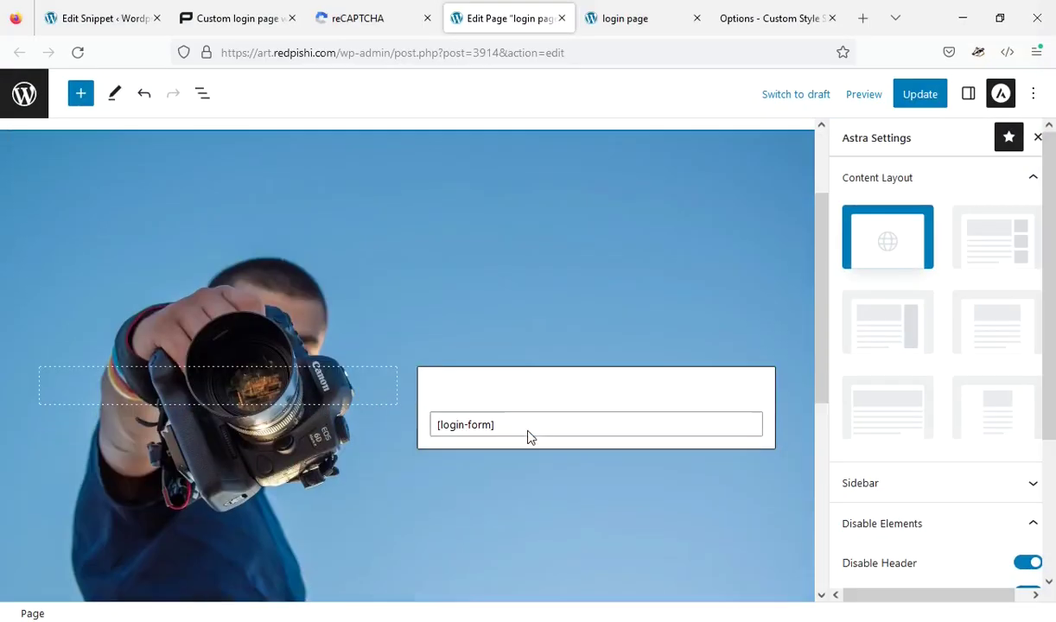
left_click(499, 396)
key("ctrl+s")
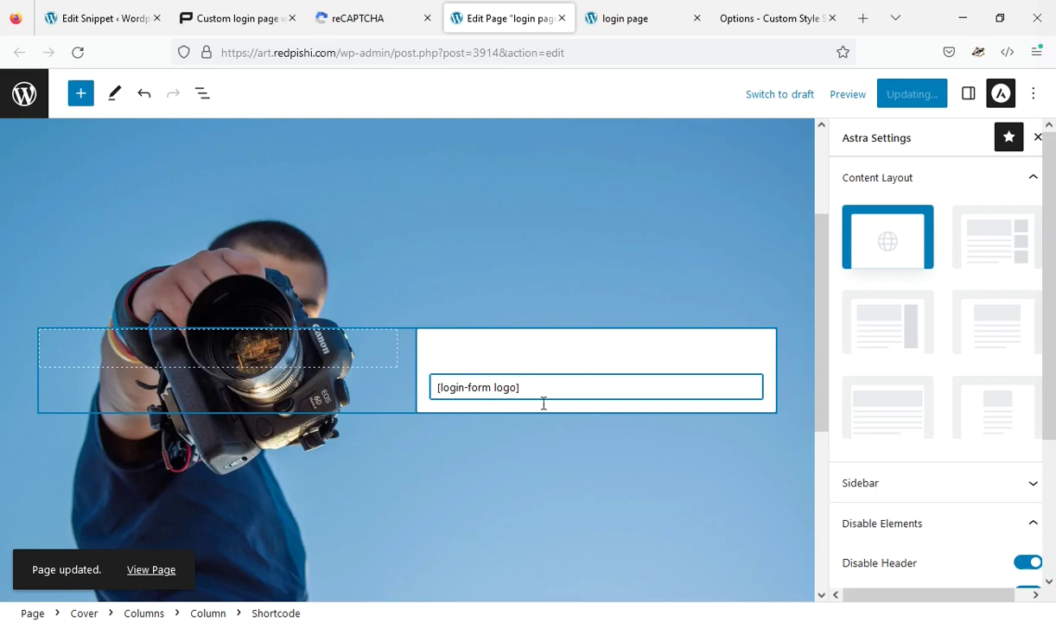
type("logo=\"0")
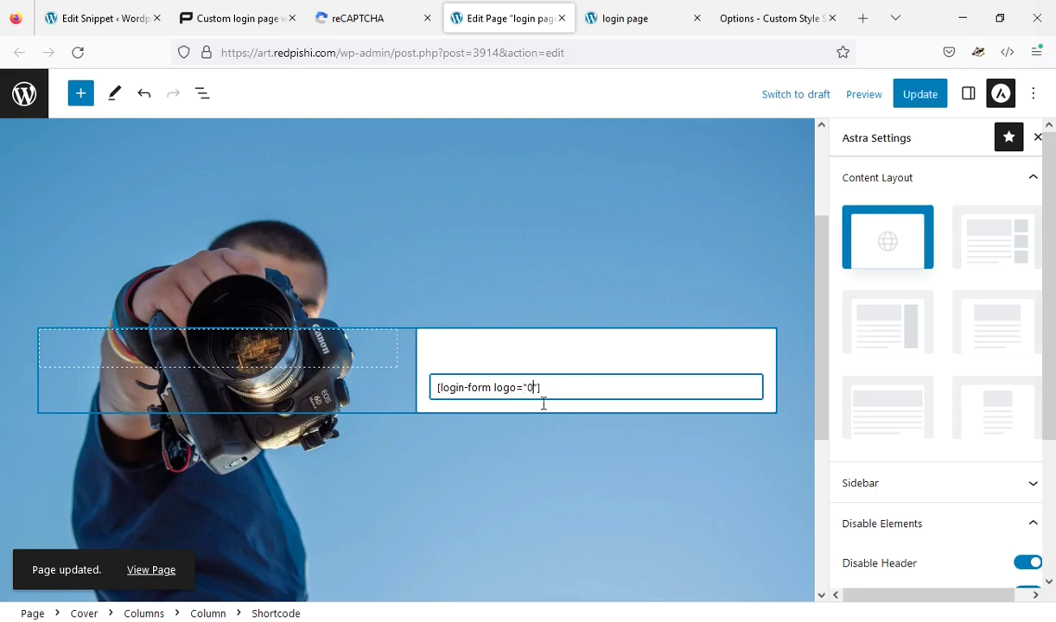
left_click(921, 96)
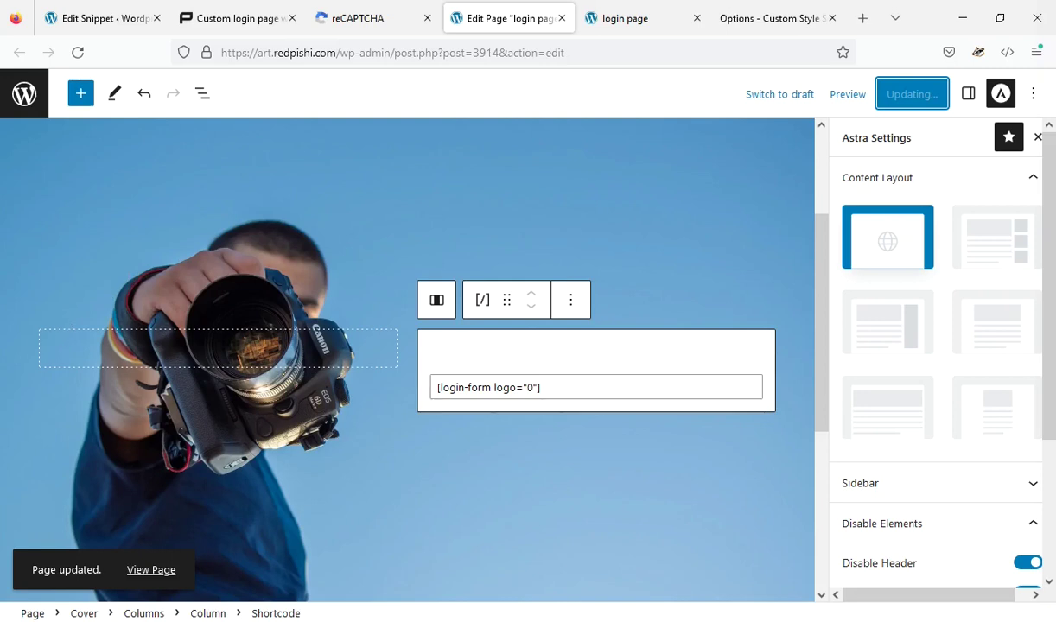
Reload the login page in the private browsing window to check the form with the logo setting changed.
key("alt+Tab")
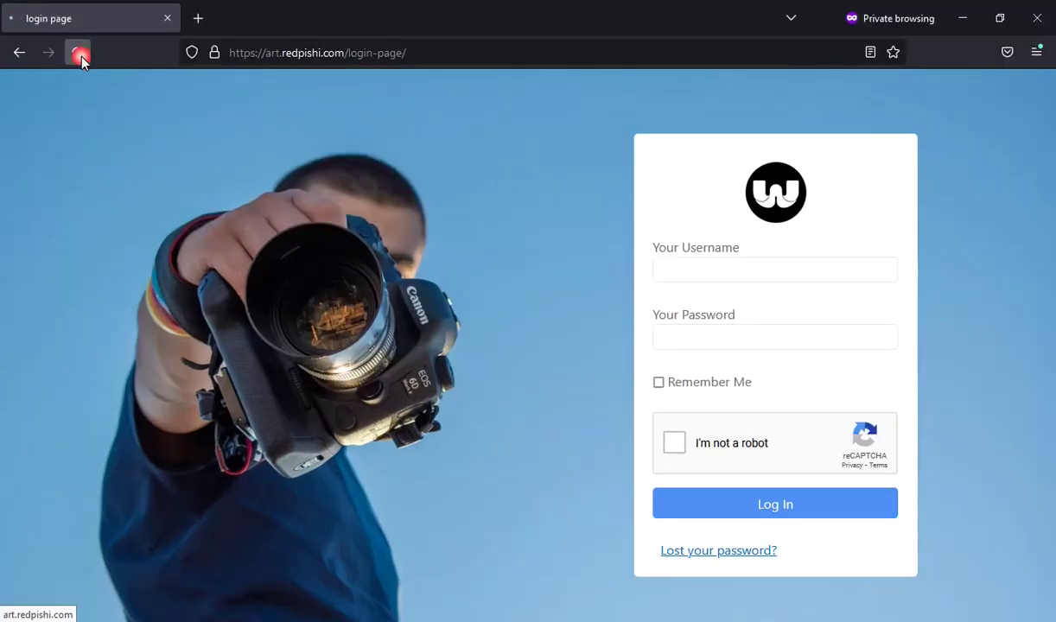
left_click(78, 53)
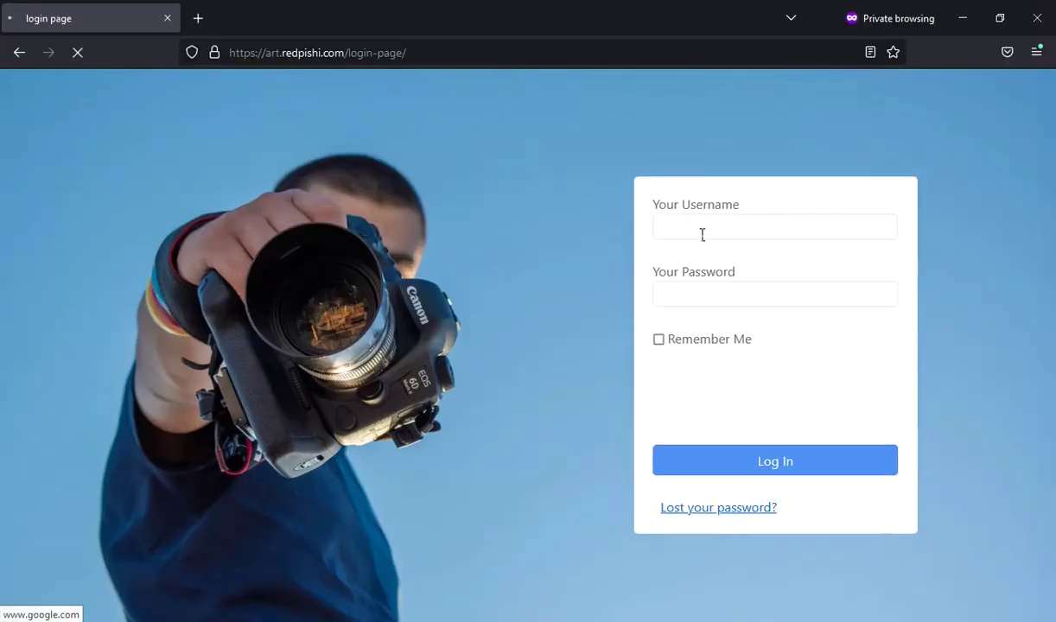